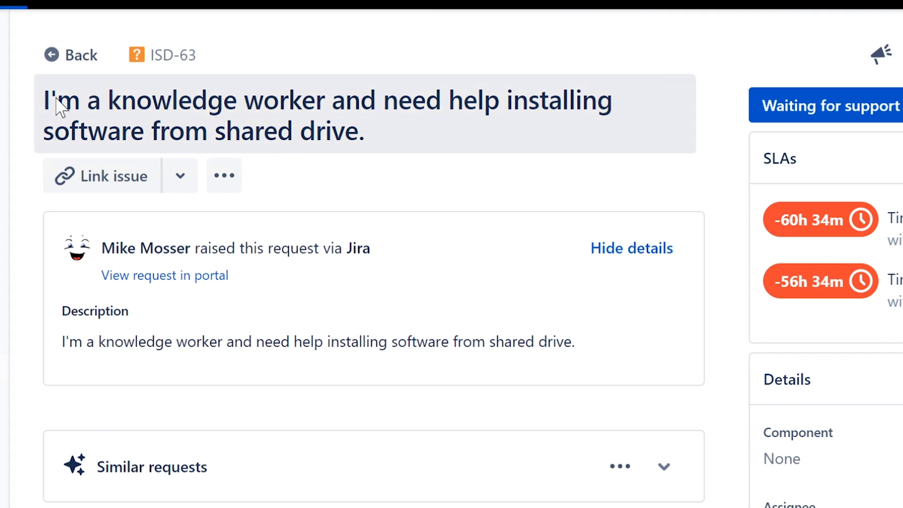
Assign the request about installing software from the shared drive to the signed-in support agent
{"action": "left_click_drag", "start_coordinate": [56, 99], "coordinate": [415, 133]}
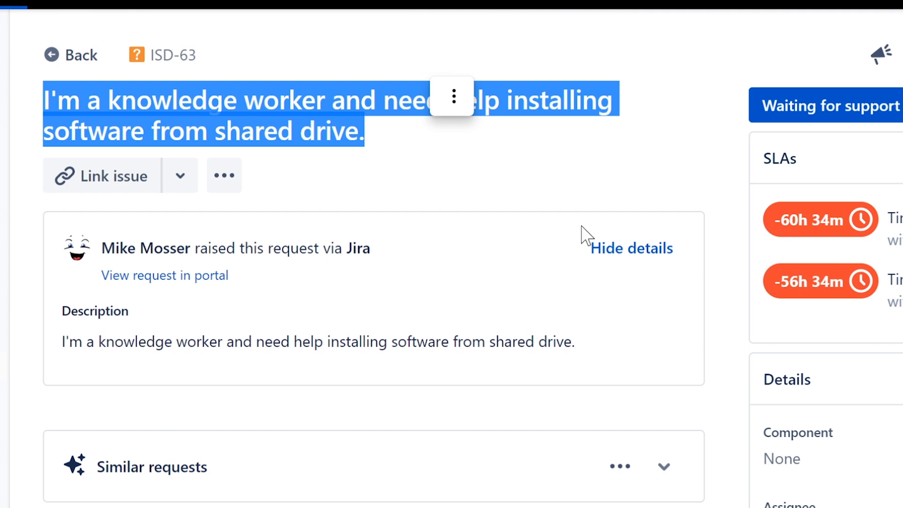
{"action": "left_click", "coordinate": [795, 505]}
{"action": "left_click", "coordinate": [819, 507]}
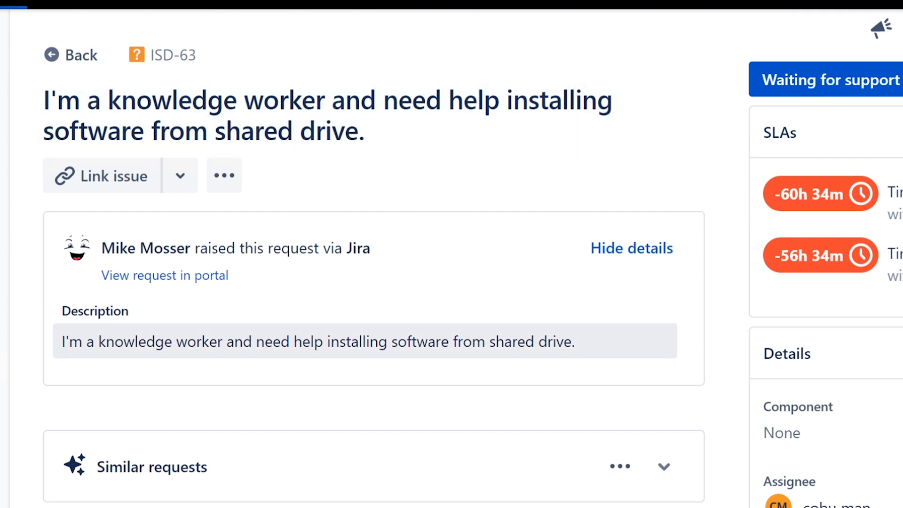
Review the request's description, leaving its text unedited
{"action": "left_click_drag", "start_coordinate": [61, 355], "coordinate": [580, 343]}
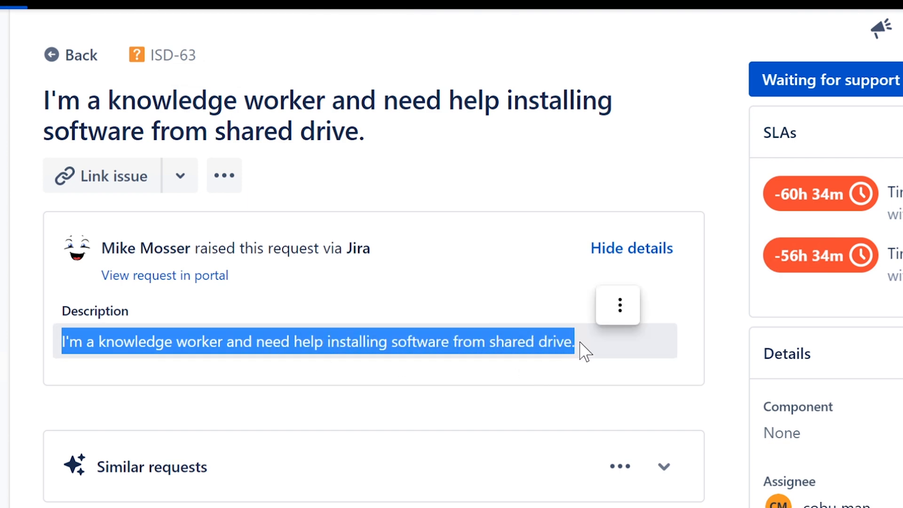
{"action": "left_click", "coordinate": [580, 342]}
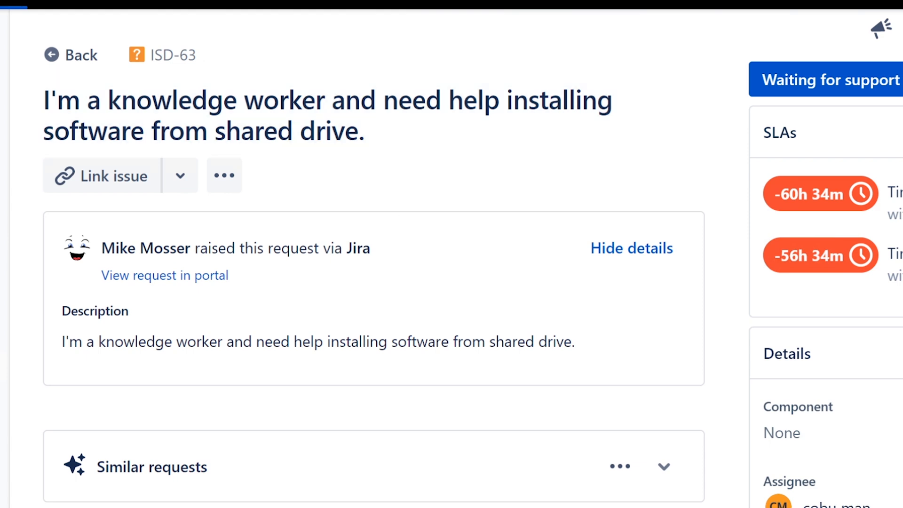
{"action": "left_click", "coordinate": [383, 346]}
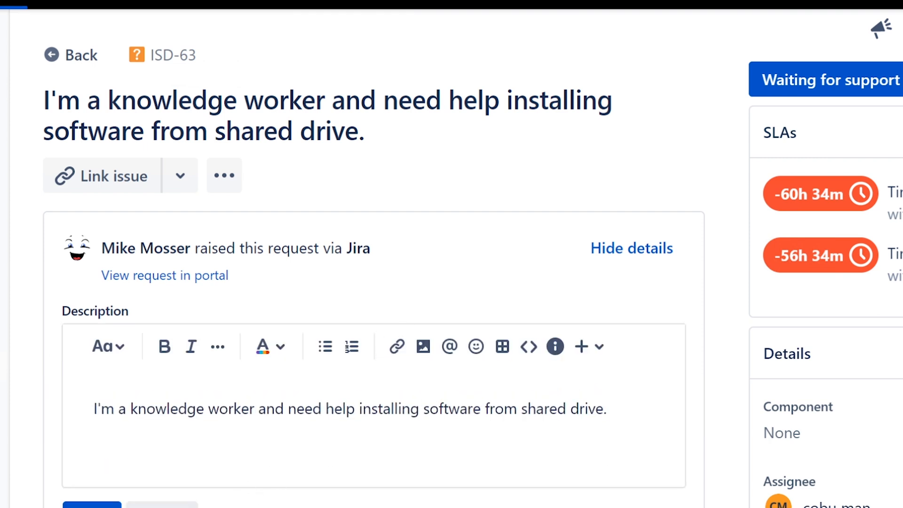
{"action": "left_click", "coordinate": [162, 505]}
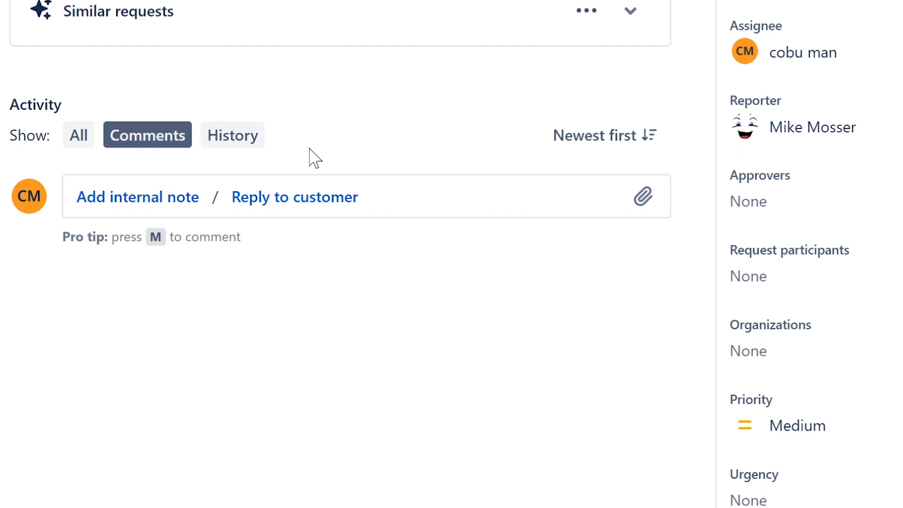
Draft a customer reply reading "Hello, may I take control of your computer so I can install software needed.", signed with the technician's first name
{"action": "left_click", "coordinate": [276, 209]}
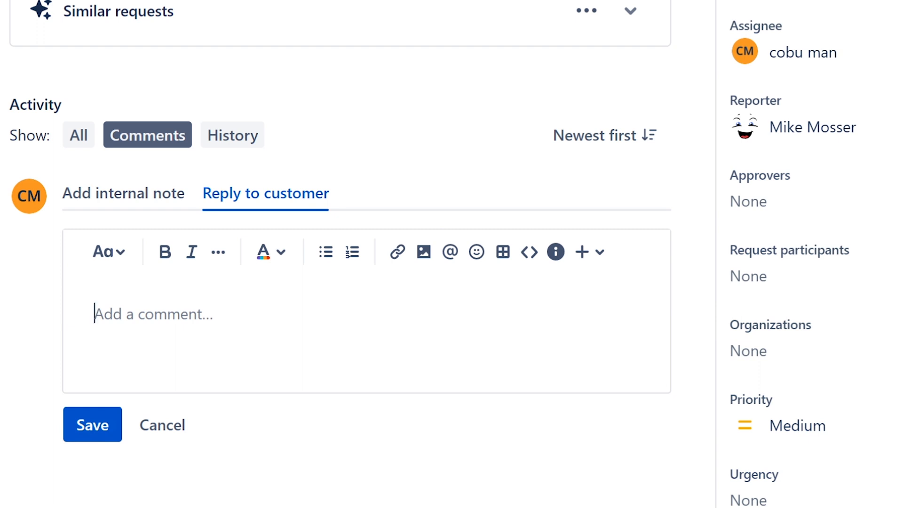
{"action": "type", "text": "May"}
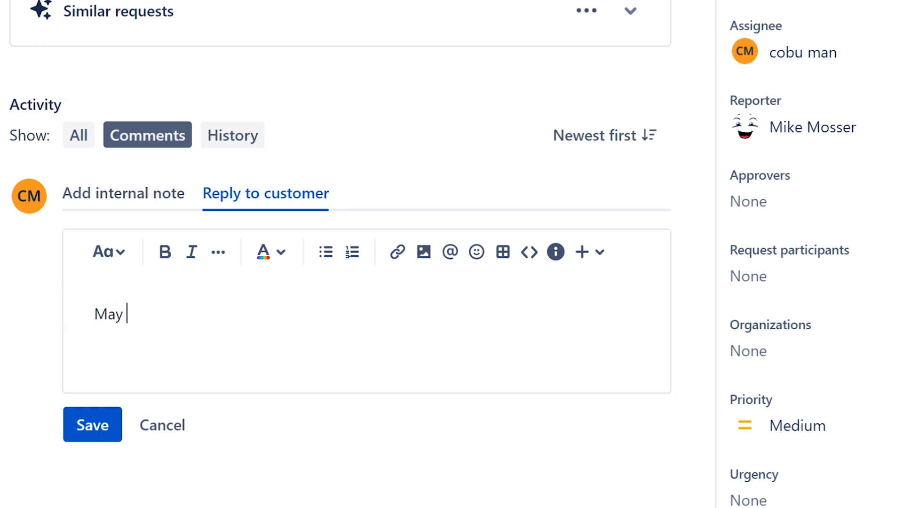
{"action": "key", "text": "BackSpace"}
{"action": "key", "text": "BackSpace"}
{"action": "key", "text": "BackSpace"}
{"action": "key", "text": "BackSpace"}
{"action": "type", "text": "Hello, may I take co"}
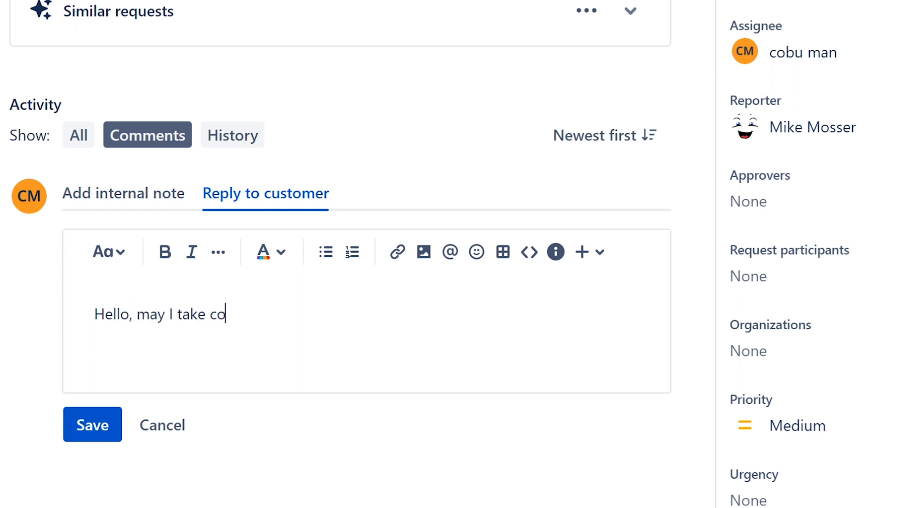
{"action": "type", "text": "ntrol of your computer"}
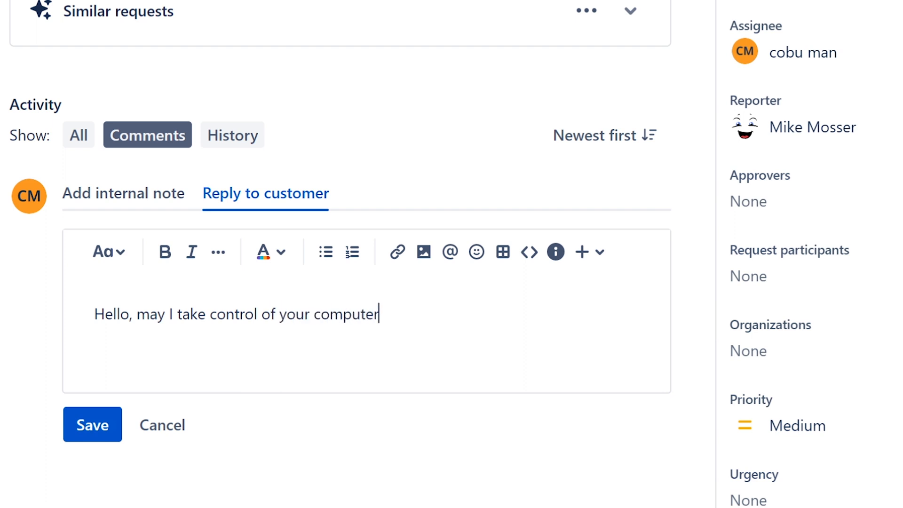
{"action": "type", "text": " so I can install "}
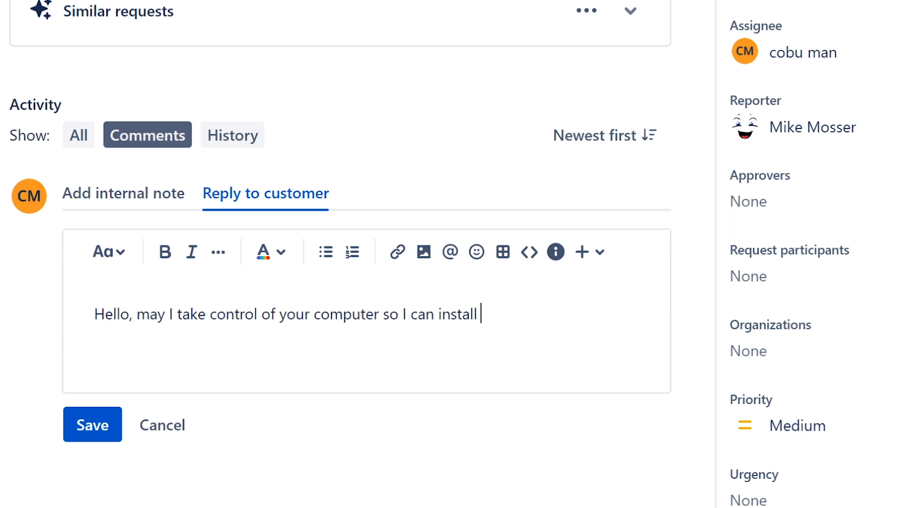
{"action": "type", "text": "softwar"}
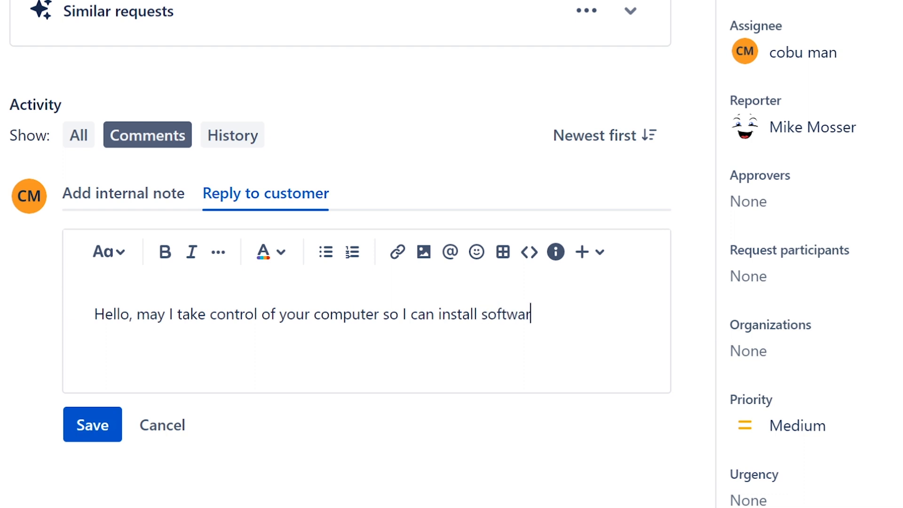
{"action": "type", "text": "e needed. Er"}
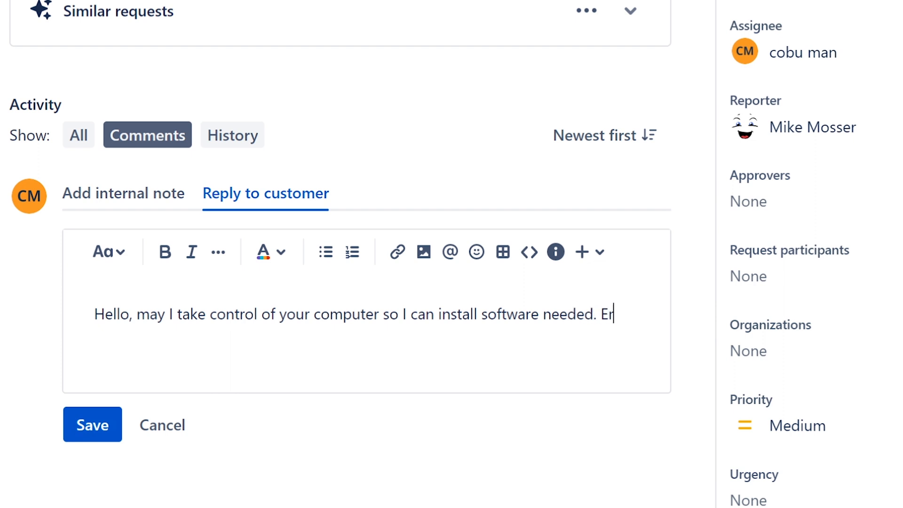
{"action": "type", "text": "vin"}
Review the drafted reply's sentence asking to take control of the customer's computer, and its signature
{"action": "left_click", "coordinate": [136, 314]}
{"action": "key", "text": "shift+Right"}
{"action": "key", "text": "shift+Right"}
{"action": "key", "text": "shift+Right"}
{"action": "key", "text": "shift+Right"}
{"action": "key", "text": "shift+Right"}
{"action": "key", "text": "shift+Right"}
{"action": "key", "text": "shift+Right"}
{"action": "key", "text": "shift+Right"}
{"action": "key", "text": "shift+Right"}
{"action": "key", "text": "shift+Right"}
{"action": "key", "text": "shift+Right"}
{"action": "key", "text": "shift+Right"}
{"action": "key", "text": "shift+Right"}
{"action": "key", "text": "shift+Right"}
{"action": "key", "text": "shift+Right"}
{"action": "key", "text": "shift+Right"}
{"action": "key", "text": "shift+Right"}
{"action": "key", "text": "shift+Right"}
{"action": "key", "text": "shift+Right"}
{"action": "key", "text": "shift+Right"}
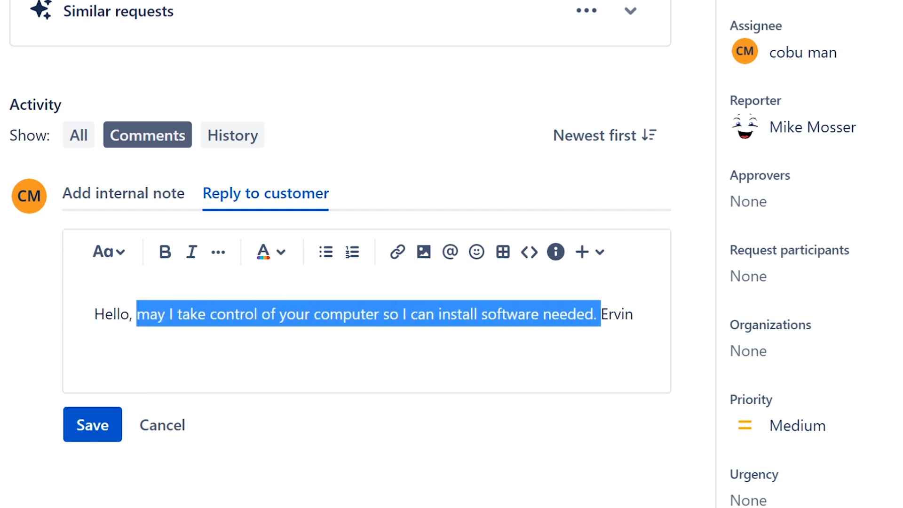
{"action": "left_click", "coordinate": [625, 314]}
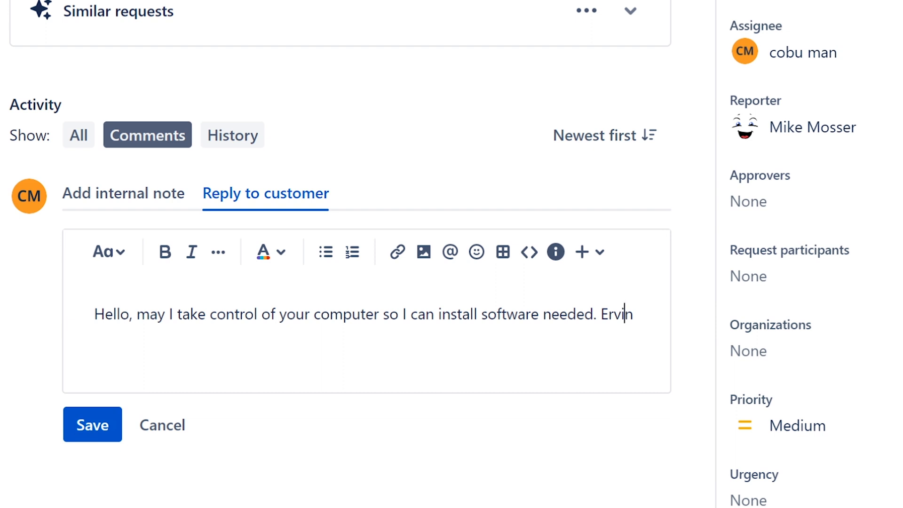
{"action": "left_click", "coordinate": [634, 314]}
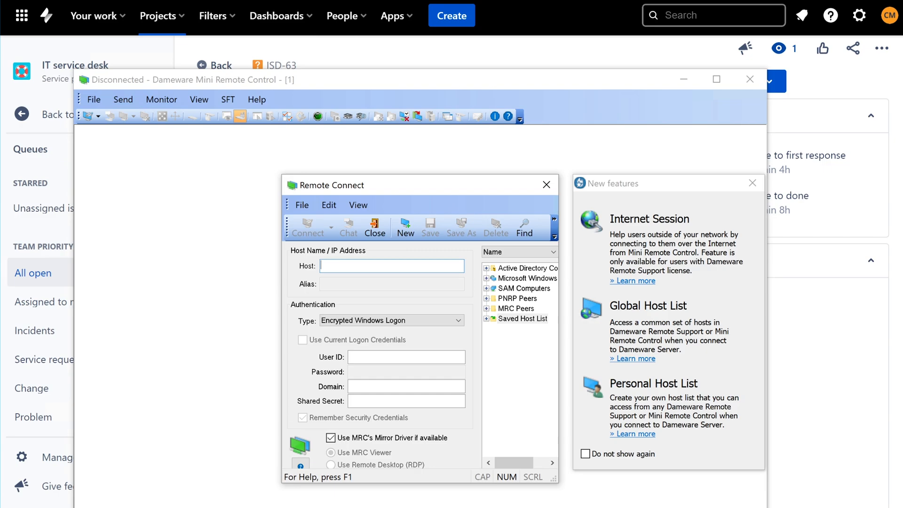
In Dameware Mini Remote Control, enter 192.168.1.1 as the Remote Connect host and close the dialog without connecting
{"action": "type", "text": "192.16"}
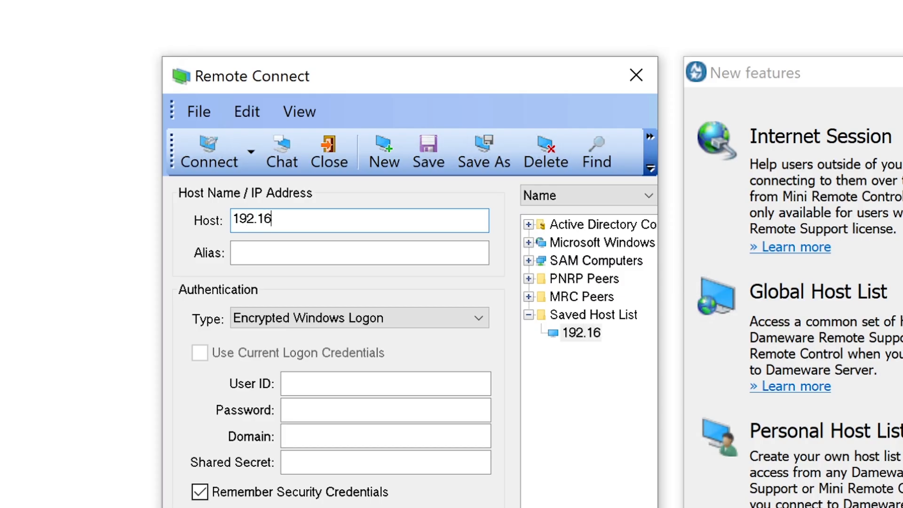
{"action": "type", "text": "8.1.1"}
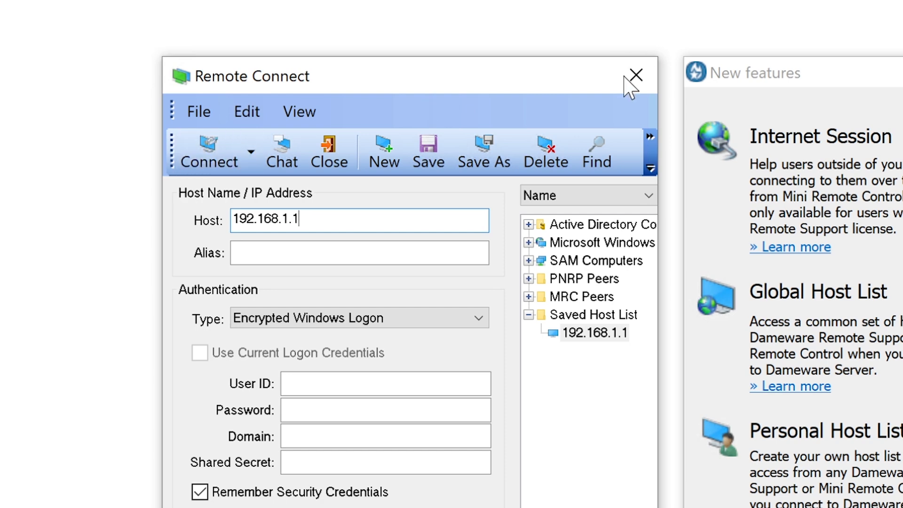
{"action": "left_click", "coordinate": [636, 76]}
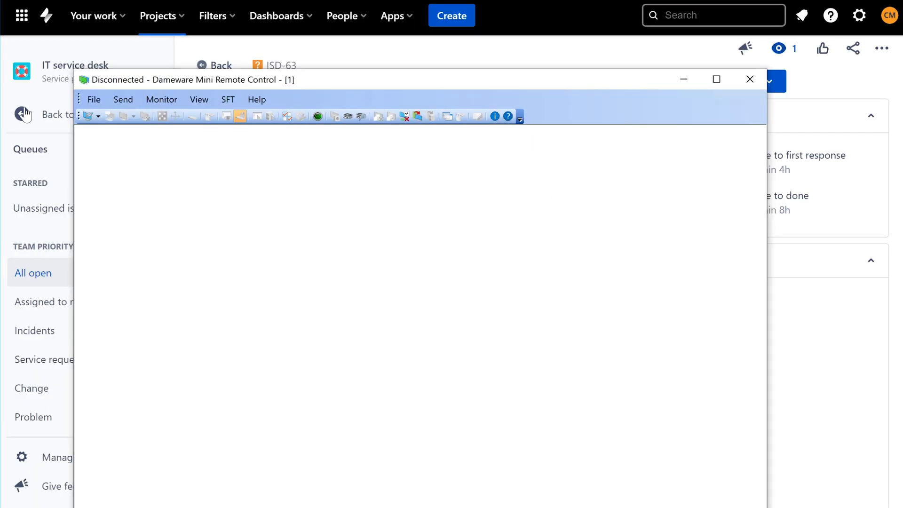
Look over the connection commands in Dameware Mini Remote Control, close it, and return to the request in Jira
{"action": "left_click", "coordinate": [94, 100]}
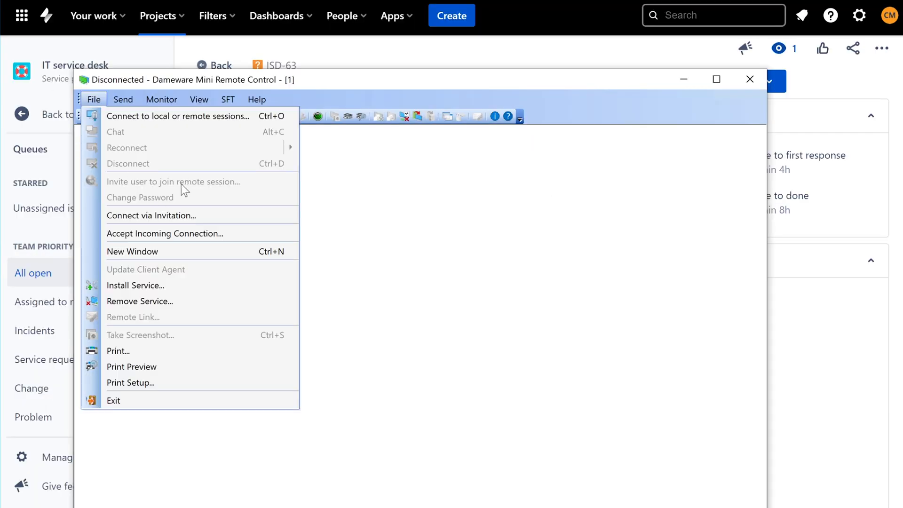
{"action": "left_click", "coordinate": [751, 80]}
{"action": "left_click", "coordinate": [750, 79]}
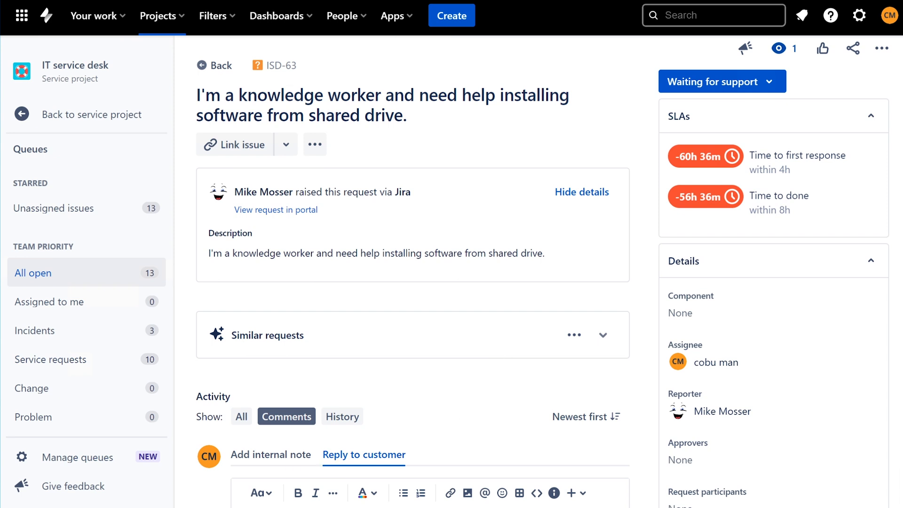
{"action": "key", "text": "Escape"}
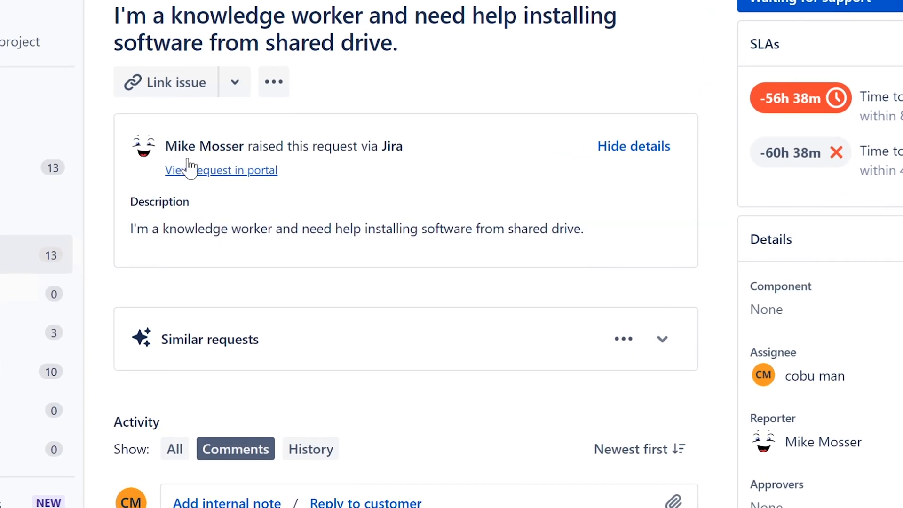
Review the requester's name and the software installation wording in the request's summary
{"action": "left_click_drag", "start_coordinate": [164, 146], "coordinate": [249, 149]}
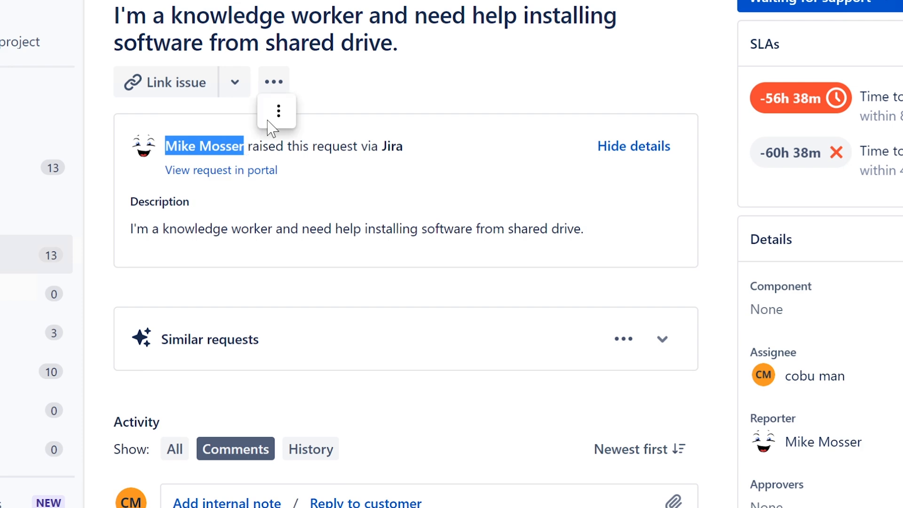
{"action": "left_click", "coordinate": [517, 16]}
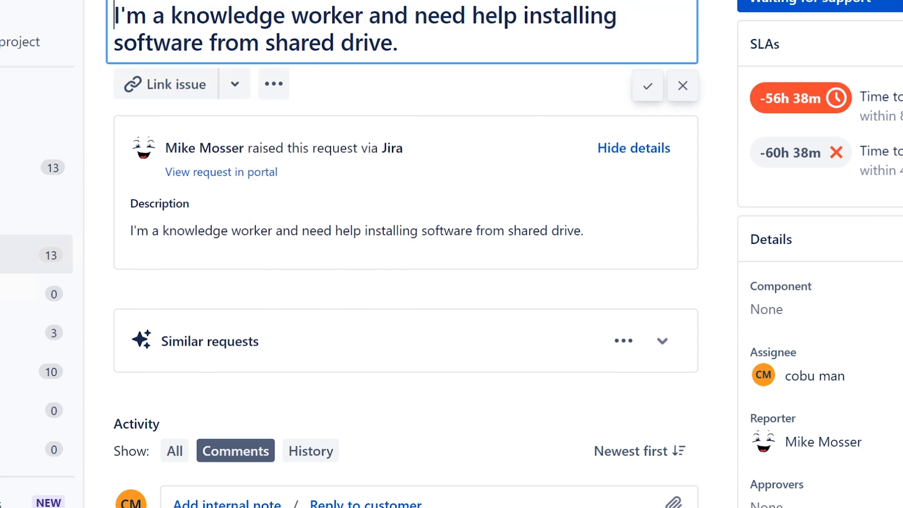
{"action": "left_click_drag", "start_coordinate": [517, 16], "coordinate": [616, 42]}
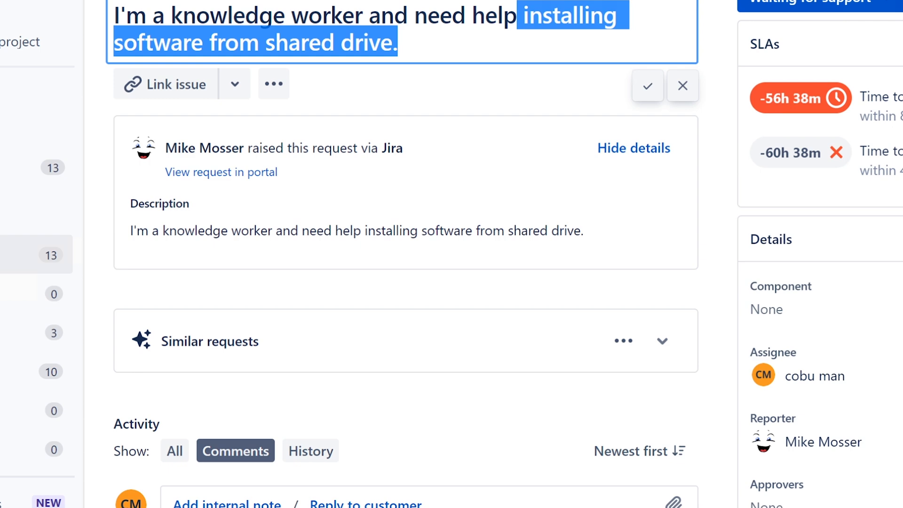
{"action": "left_click", "coordinate": [399, 42]}
{"action": "left_click", "coordinate": [504, 16]}
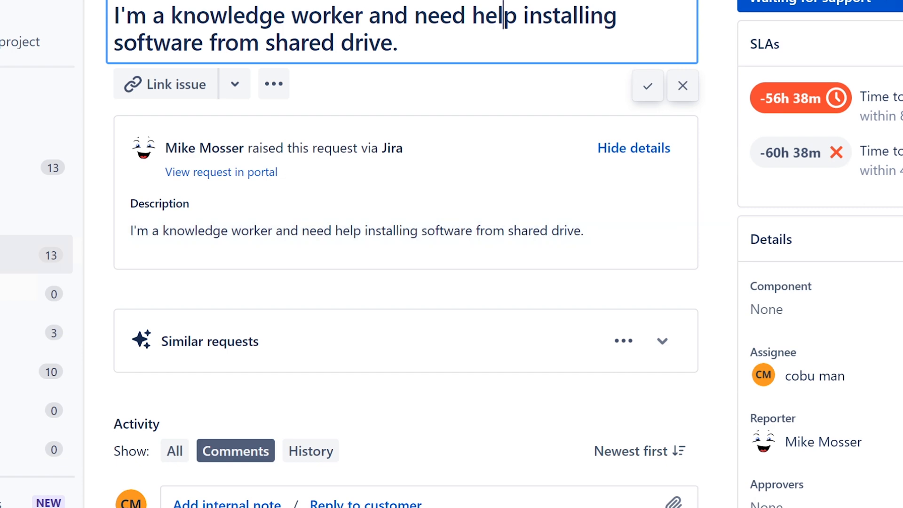
{"action": "left_click", "coordinate": [400, 42]}
{"action": "left_click_drag", "start_coordinate": [523, 16], "coordinate": [203, 43]}
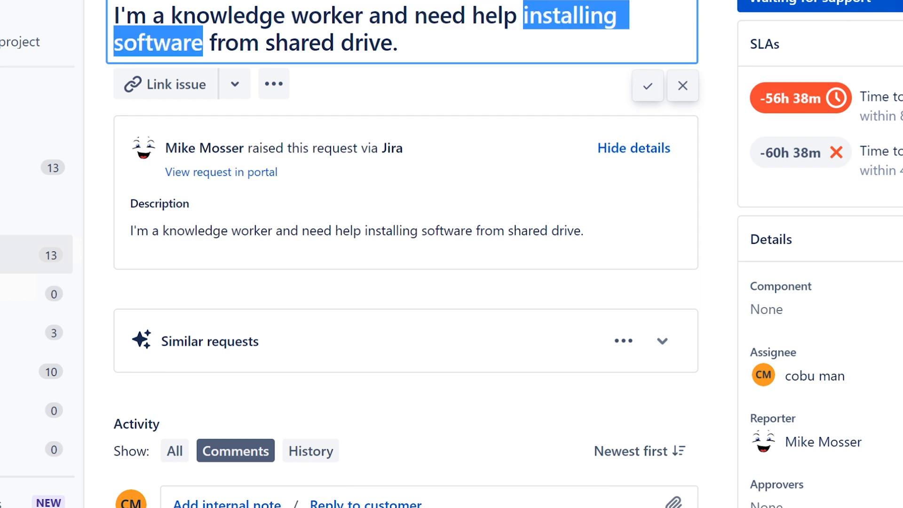
{"action": "left_click", "coordinate": [400, 43]}
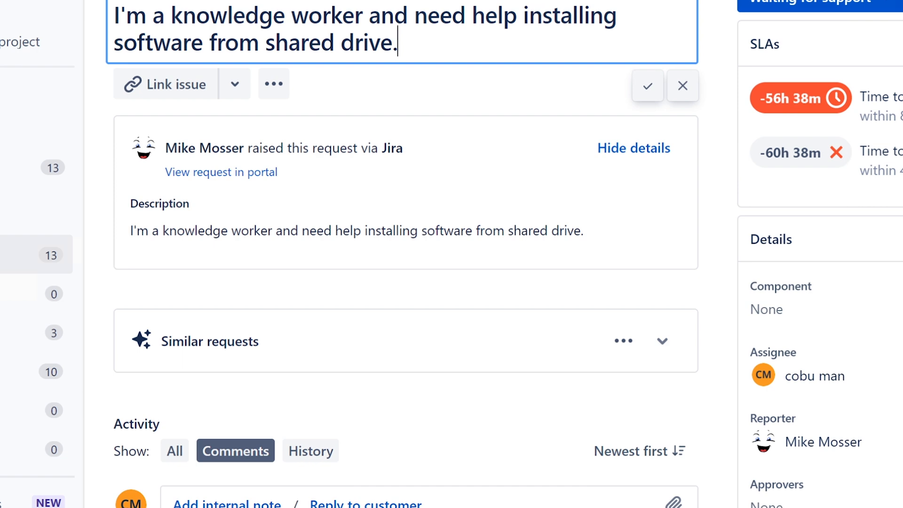
{"action": "key", "text": "Return"}
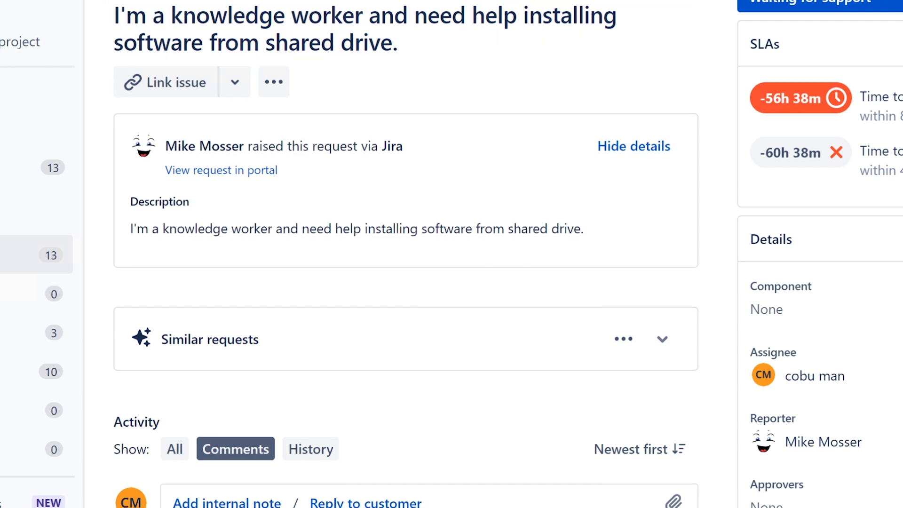
{"action": "left_click_drag", "start_coordinate": [166, 146], "coordinate": [254, 155]}
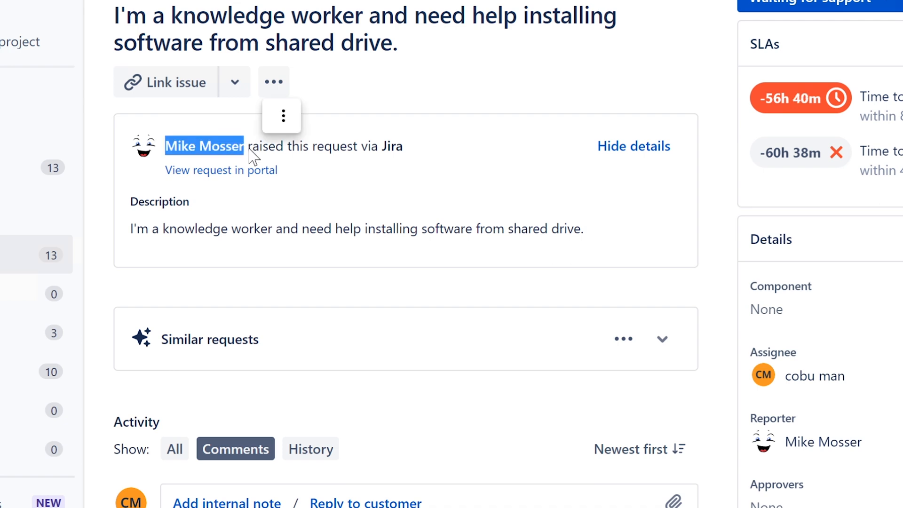
{"action": "left_click", "coordinate": [356, 237]}
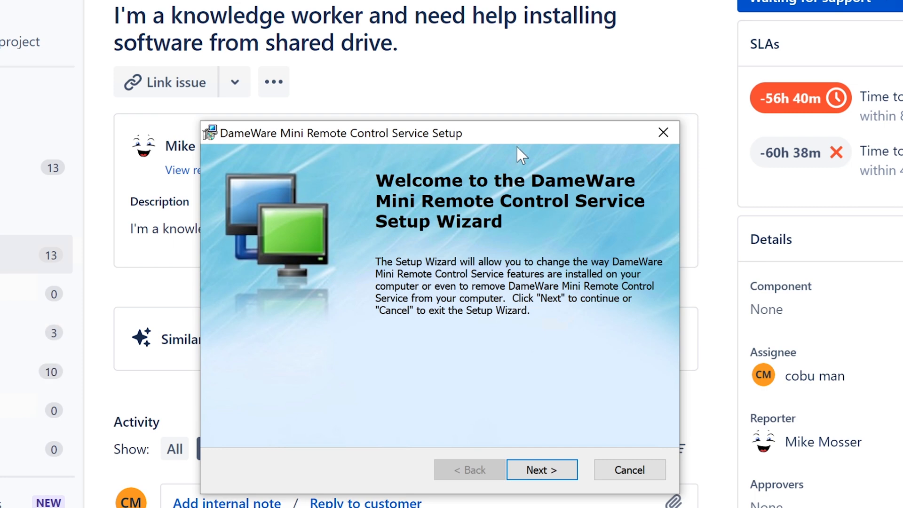
Cancel the DameWare Mini Remote Control Service installation and exit its setup wizard
{"action": "left_click", "coordinate": [668, 124]}
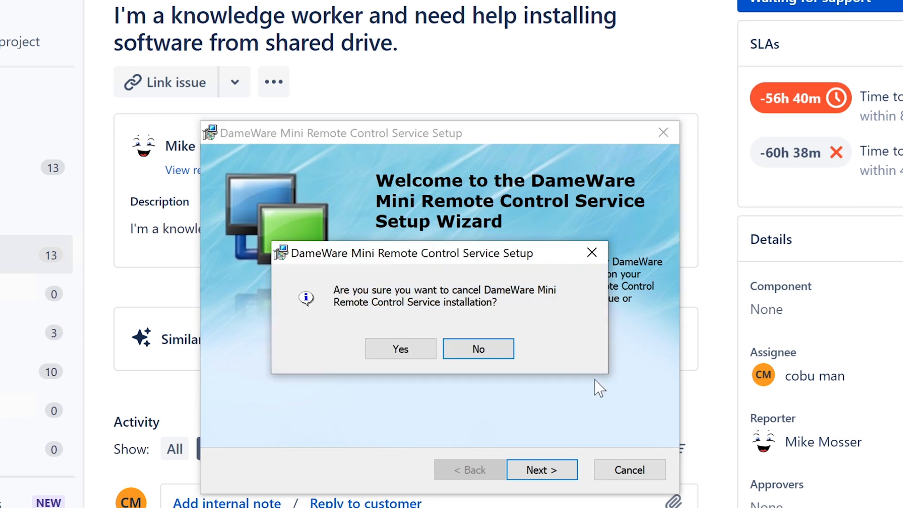
{"action": "left_click", "coordinate": [377, 351]}
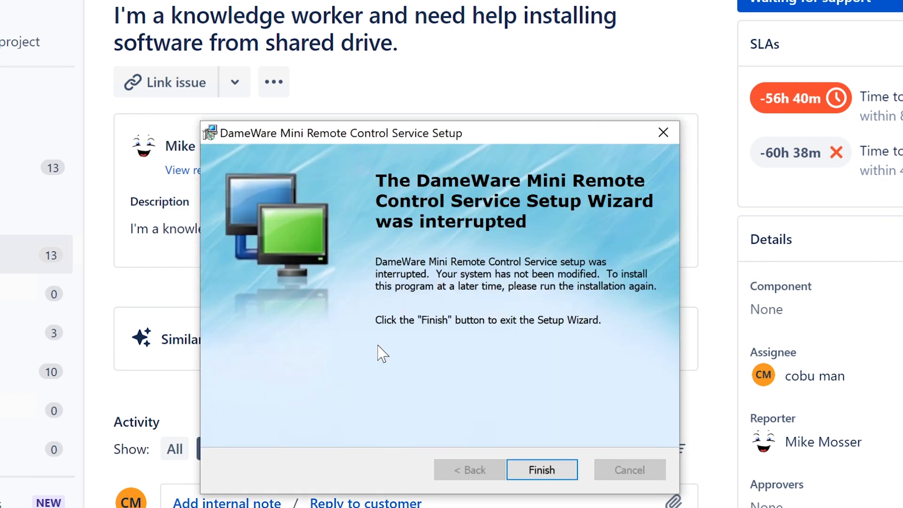
{"action": "left_click", "coordinate": [515, 468]}
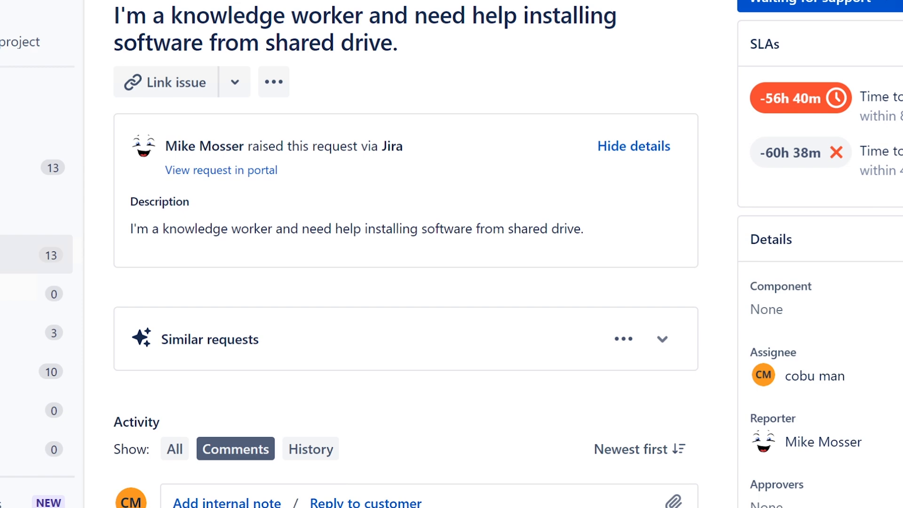
Open the Help Desk folder on the video storage (F:) drive in File Explorer and place the installdameware package in it
{"action": "key", "text": "super+e"}
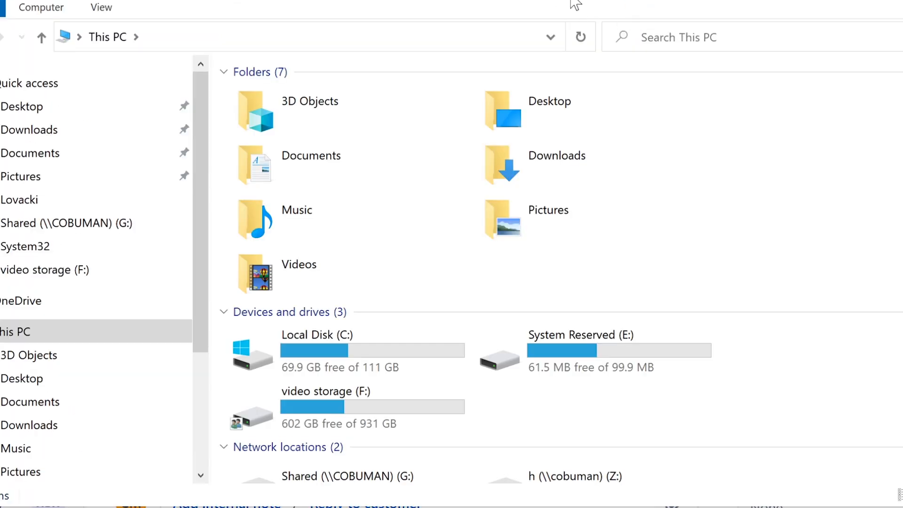
{"action": "left_click_drag", "start_coordinate": [575, 0], "coordinate": [630, 0]}
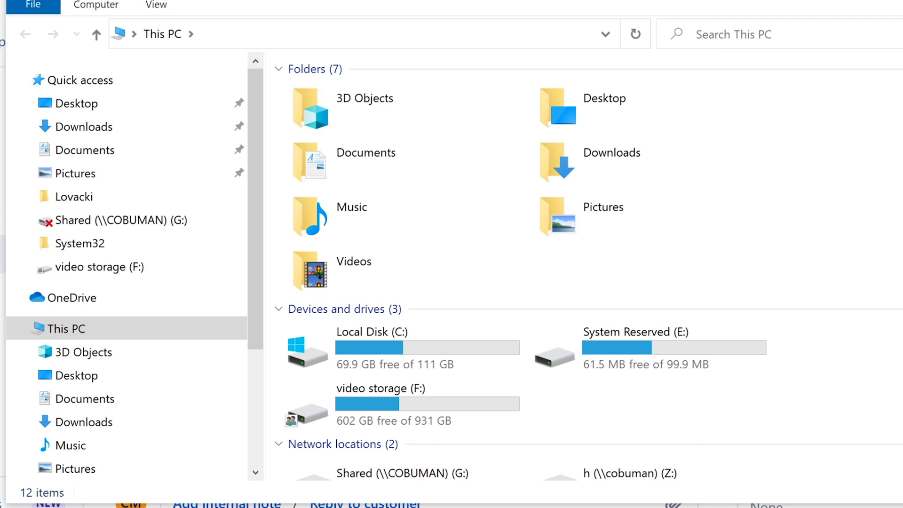
{"action": "scroll", "coordinate": [781, 357], "scroll_direction": "down", "scroll_amount": 1}
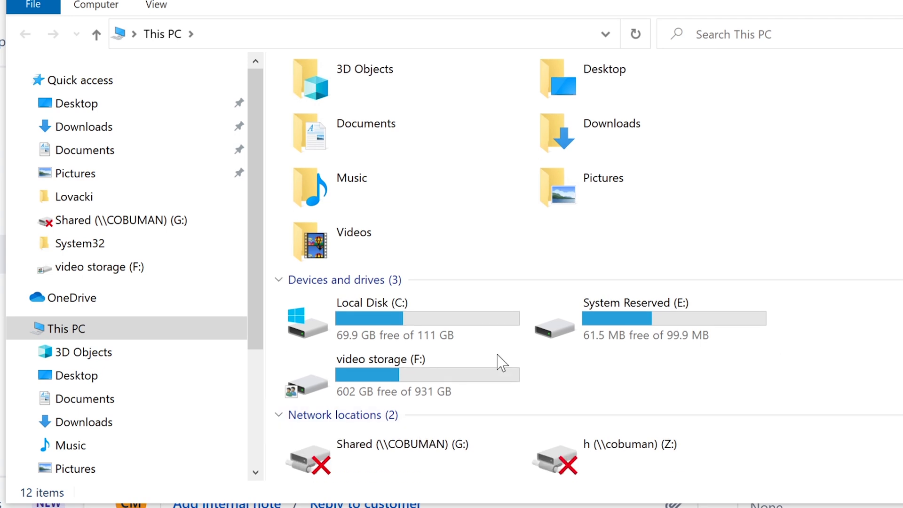
{"action": "mouse_move", "coordinate": [632, 323]}
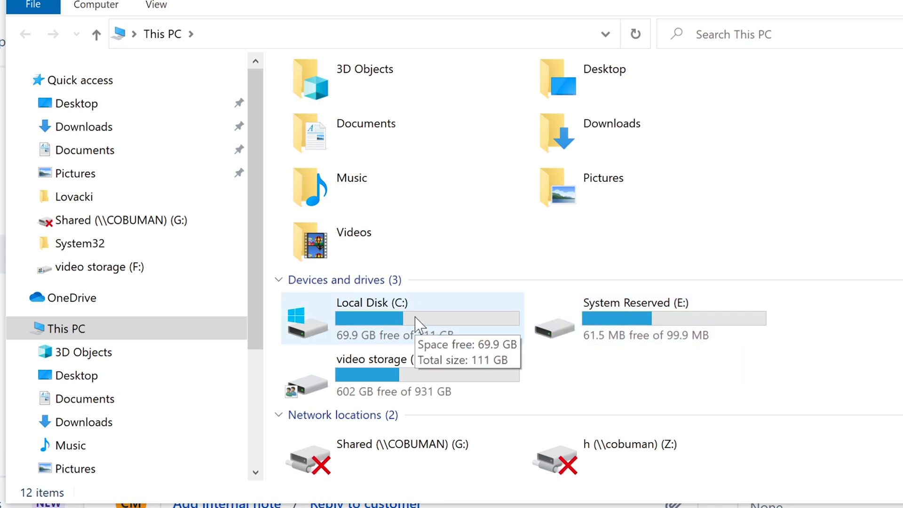
{"action": "double_click", "coordinate": [405, 388]}
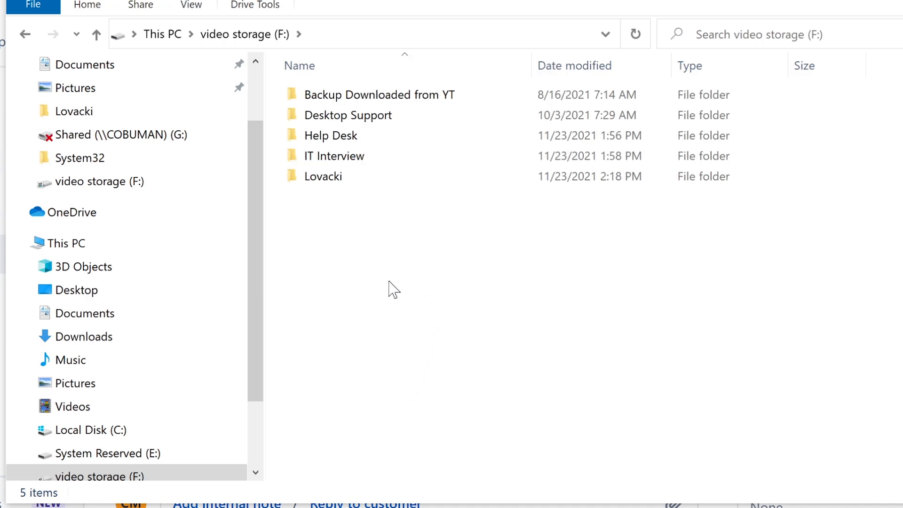
{"action": "double_click", "coordinate": [380, 137]}
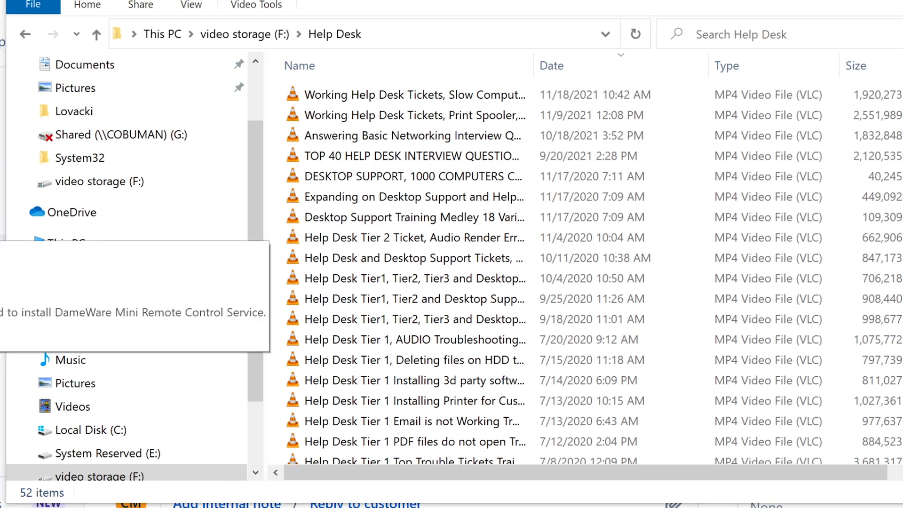
{"action": "left_click_drag", "start_coordinate": [0, 231], "coordinate": [382, 393]}
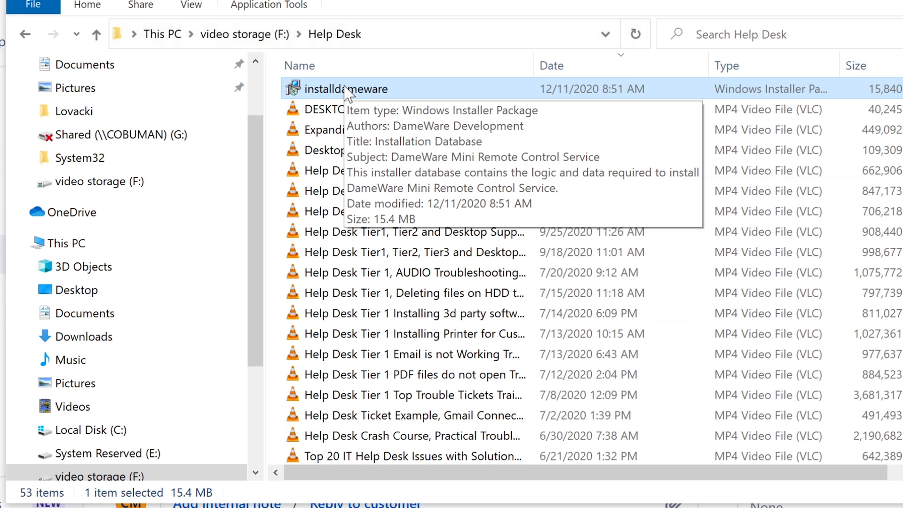
Compare the standard and extended file commands for installdameware, looking for the option to run it as a different user
{"action": "right_click", "coordinate": [344, 88]}
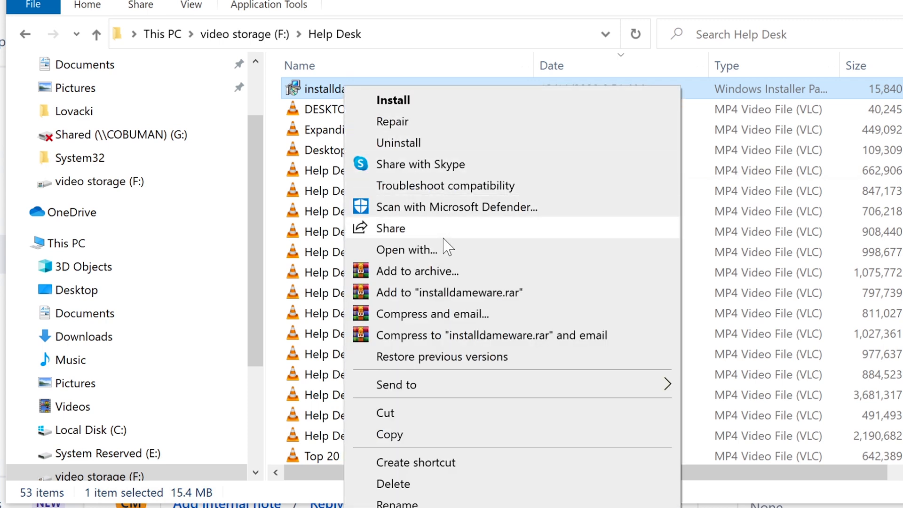
{"action": "right_click", "coordinate": [315, 89], "text": "shift"}
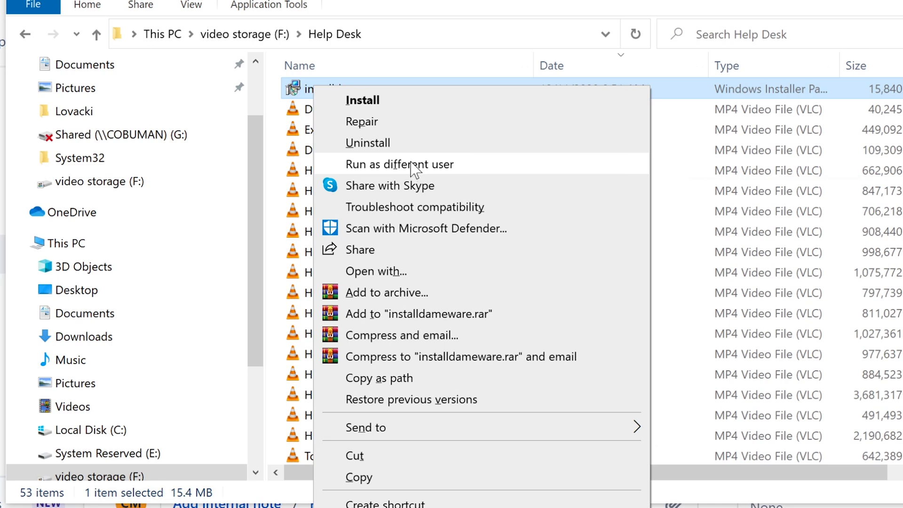
{"action": "right_click", "coordinate": [293, 85]}
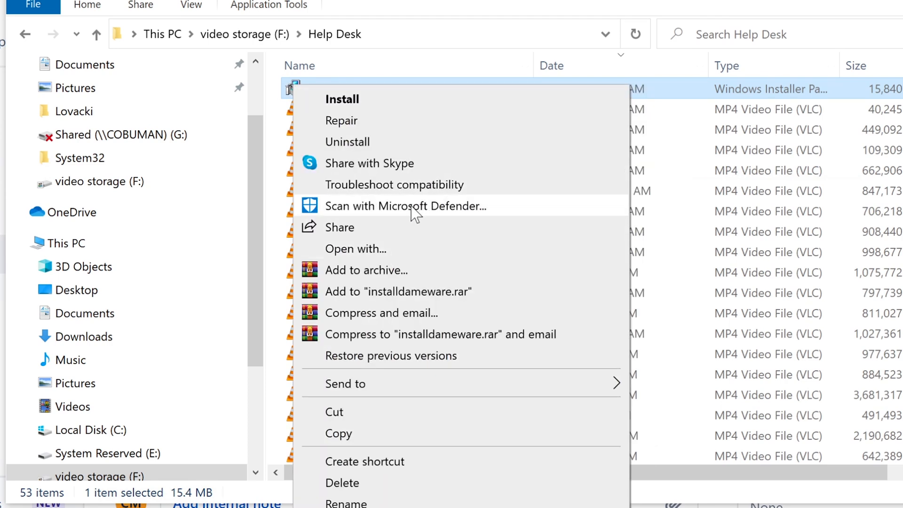
{"action": "right_click", "coordinate": [287, 87], "text": "shift"}
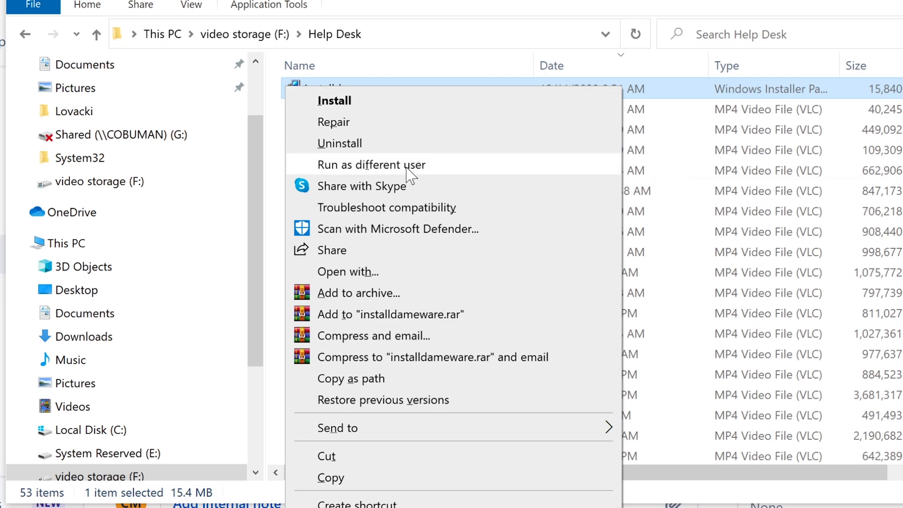
{"action": "left_click", "coordinate": [601, 2]}
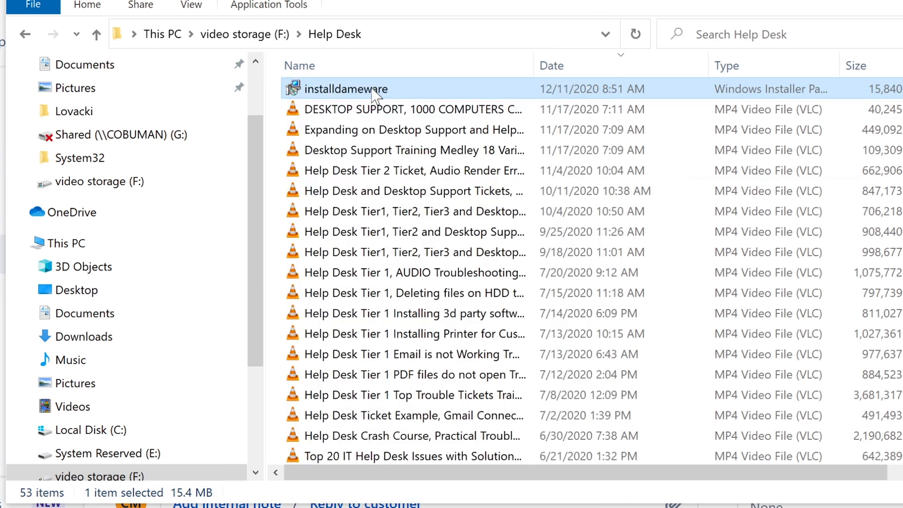
Copy the installdameware package from the Help Desk folder
{"action": "mouse_move", "coordinate": [375, 92]}
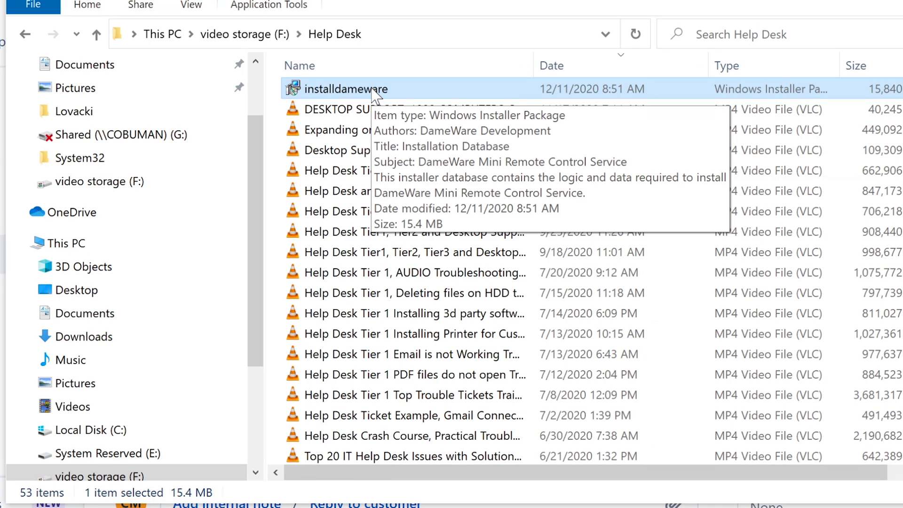
{"action": "right_click", "coordinate": [374, 93]}
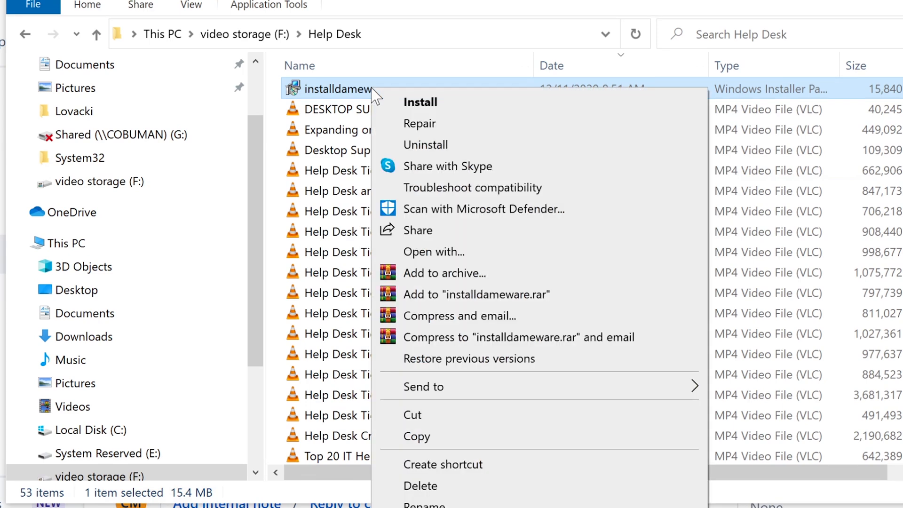
{"action": "left_click", "coordinate": [437, 438]}
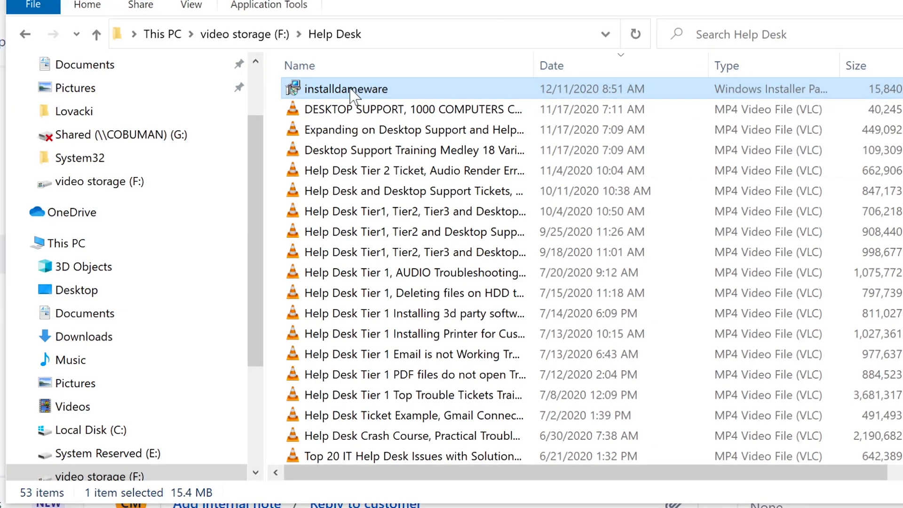
{"action": "mouse_move", "coordinate": [350, 95]}
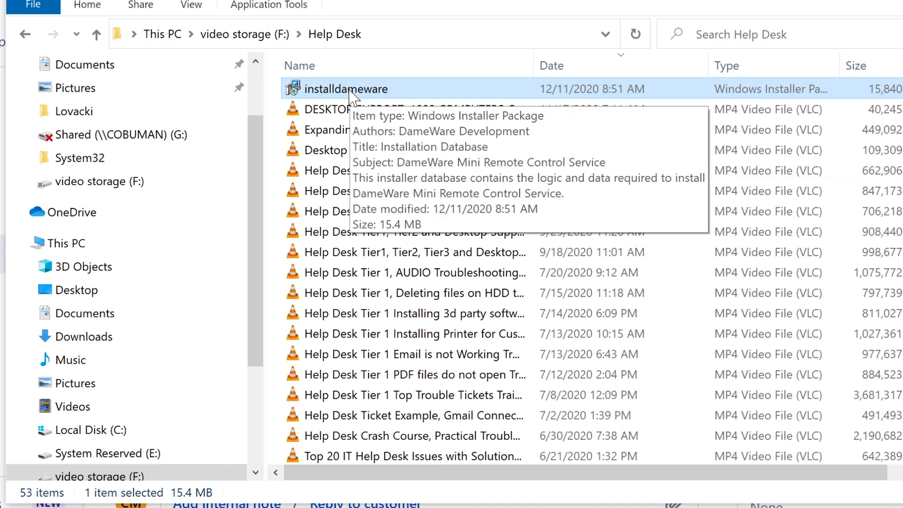
Paste the copied installer into the Documents folder of the cobuman profile under Users on Local Disk (C:)
{"action": "left_click_drag", "start_coordinate": [253, 178], "coordinate": [249, 224]}
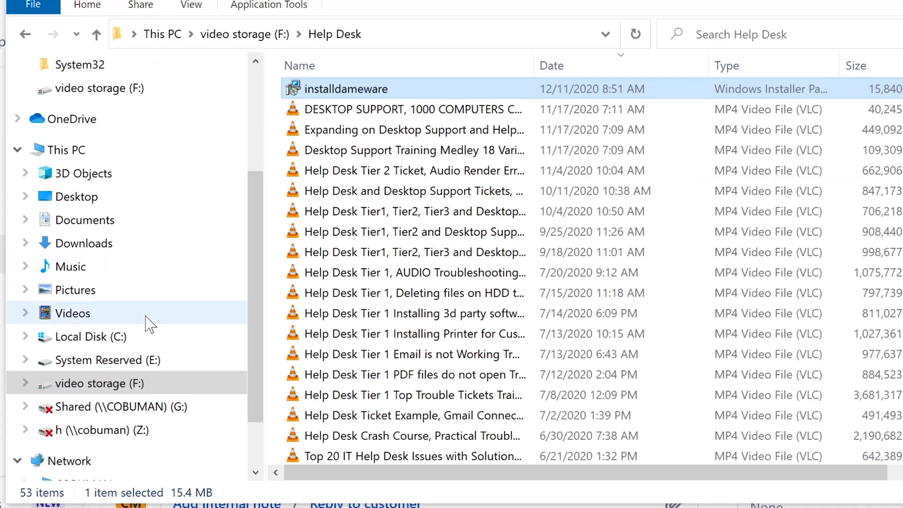
{"action": "left_click", "coordinate": [93, 345]}
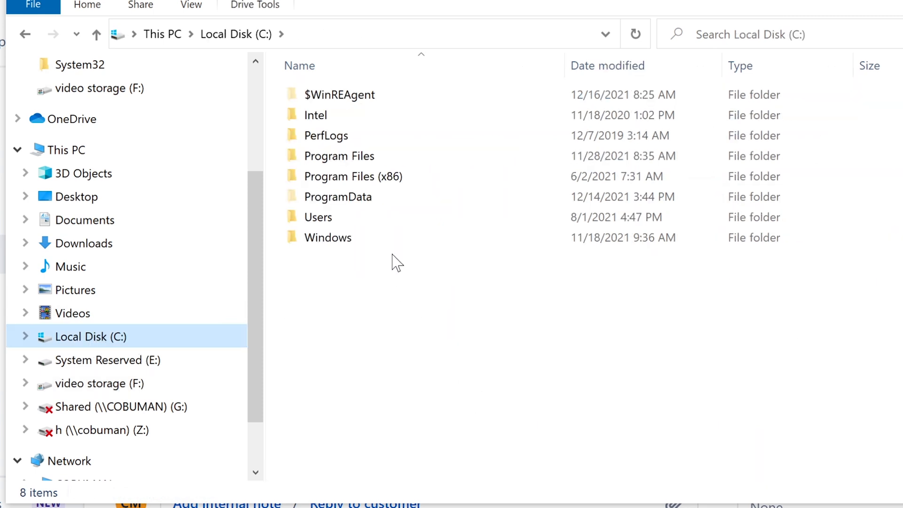
{"action": "left_click", "coordinate": [387, 217]}
{"action": "double_click", "coordinate": [387, 217]}
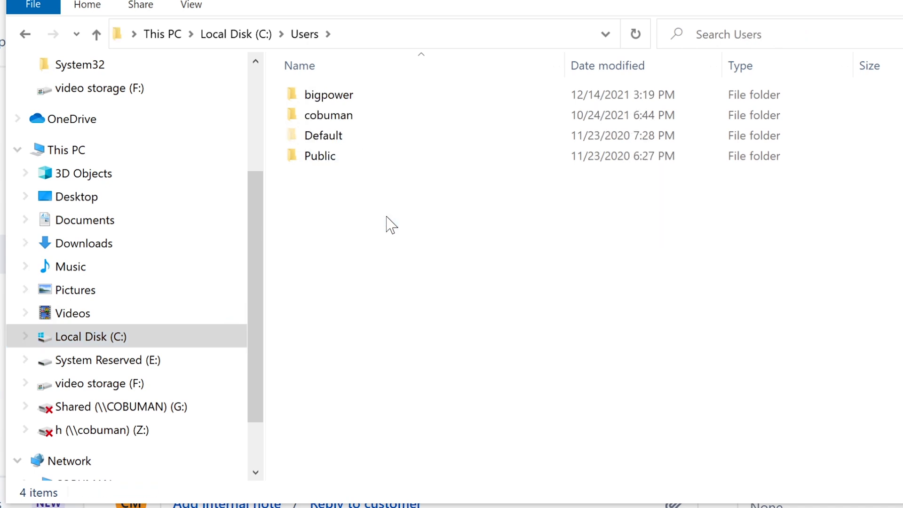
{"action": "double_click", "coordinate": [372, 116]}
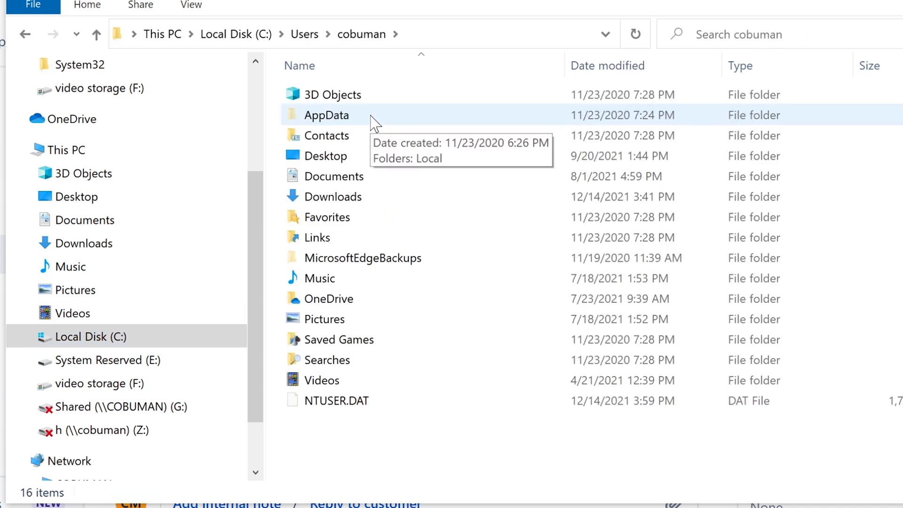
{"action": "left_click", "coordinate": [340, 181]}
{"action": "double_click", "coordinate": [340, 181]}
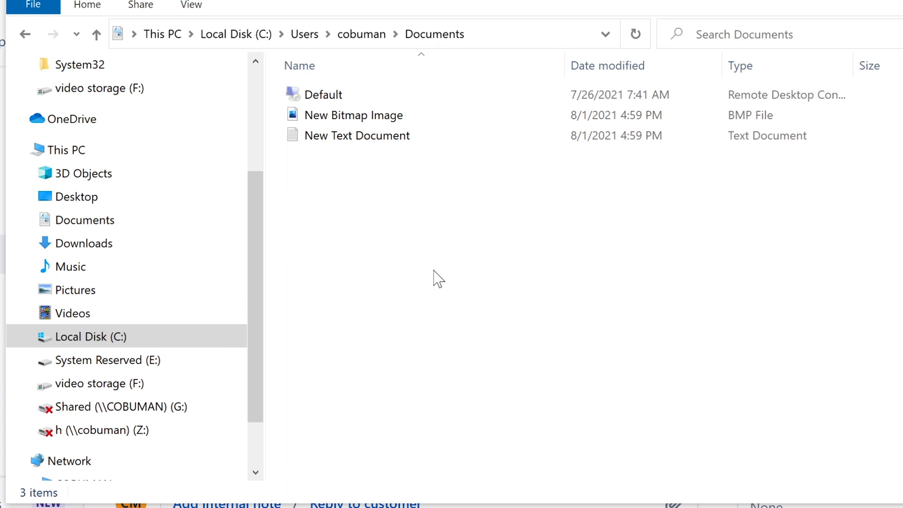
{"action": "right_click", "coordinate": [416, 268]}
{"action": "left_click", "coordinate": [487, 404]}
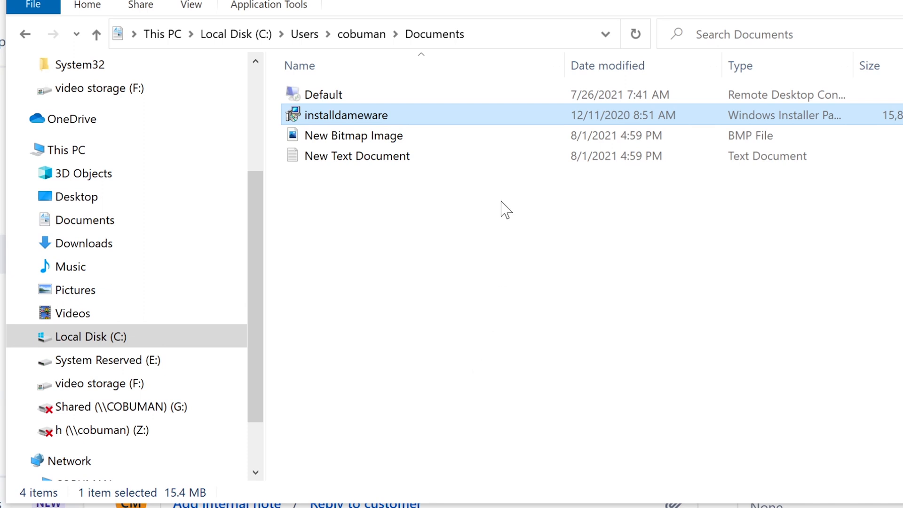
{"action": "mouse_move", "coordinate": [380, 122]}
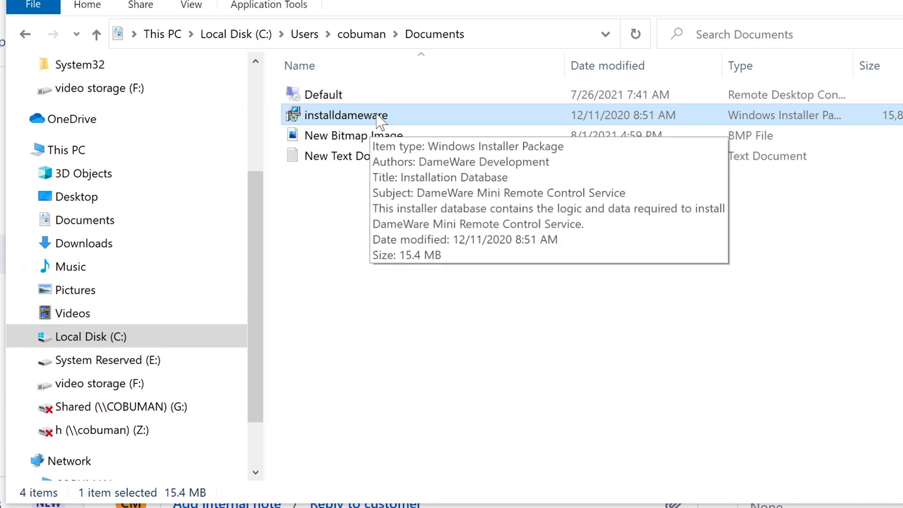
{"action": "left_click", "coordinate": [432, 330]}
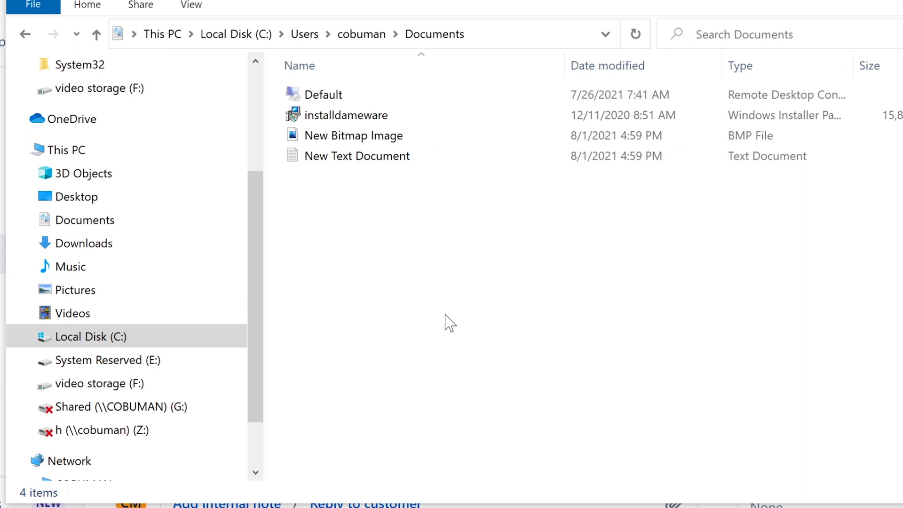
{"action": "left_click", "coordinate": [425, 120]}
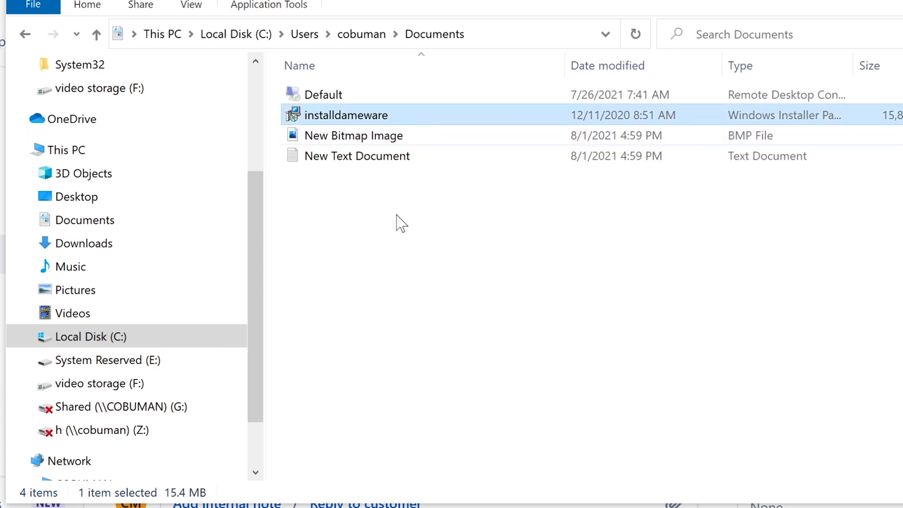
{"action": "left_click", "coordinate": [398, 230]}
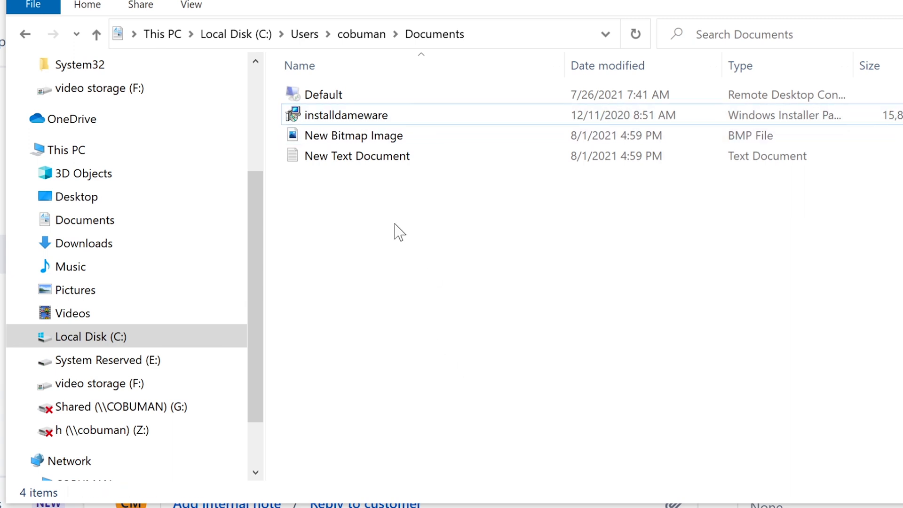
{"action": "left_click", "coordinate": [358, 119]}
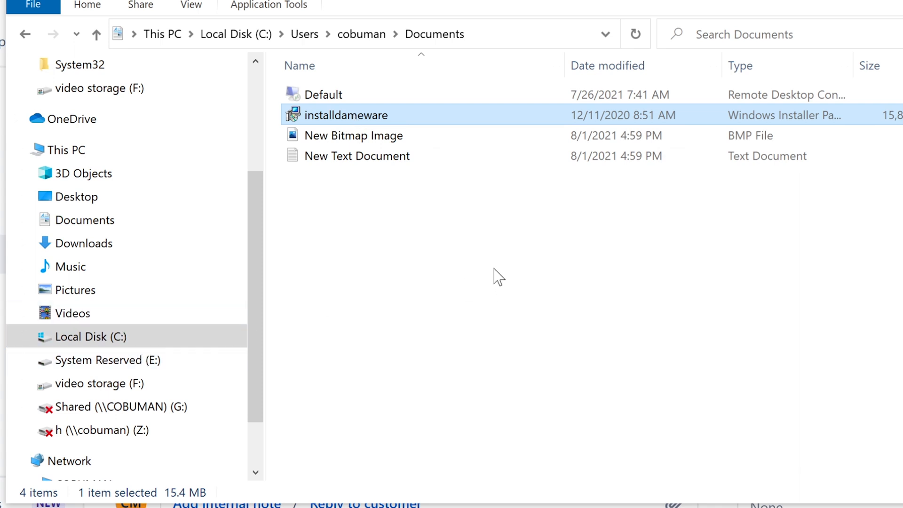
{"action": "left_click", "coordinate": [460, 268]}
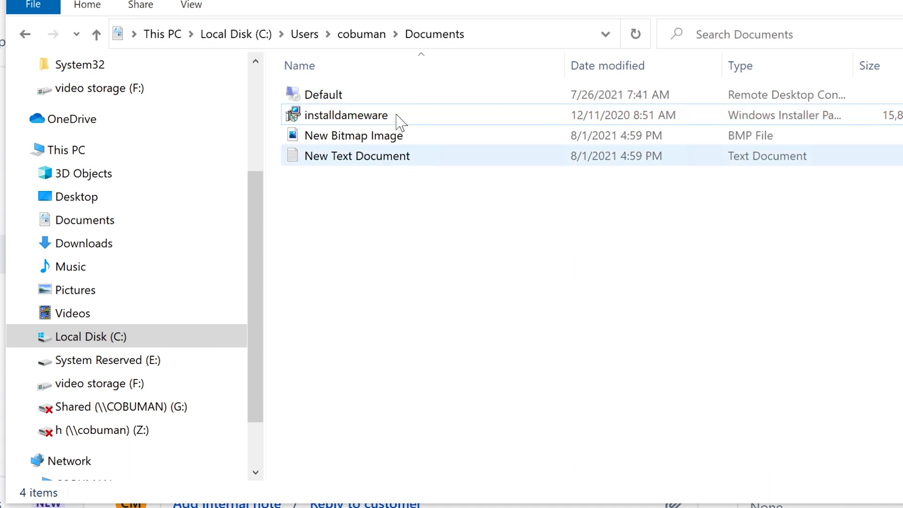
{"action": "left_click", "coordinate": [397, 116]}
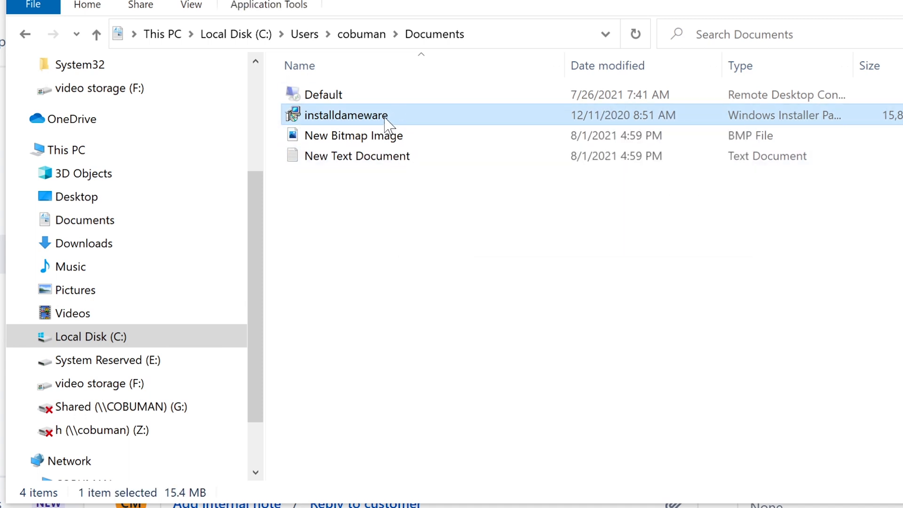
{"action": "right_click", "coordinate": [386, 118]}
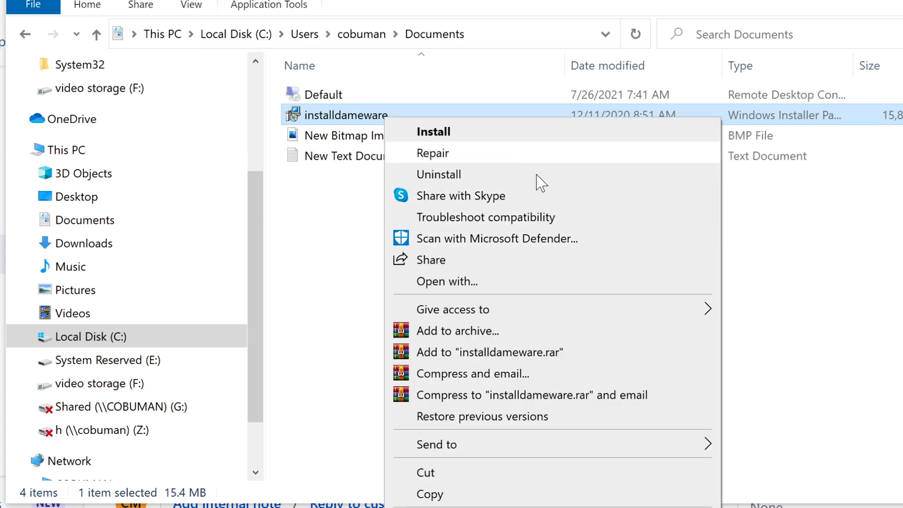
{"action": "left_click", "coordinate": [329, 269]}
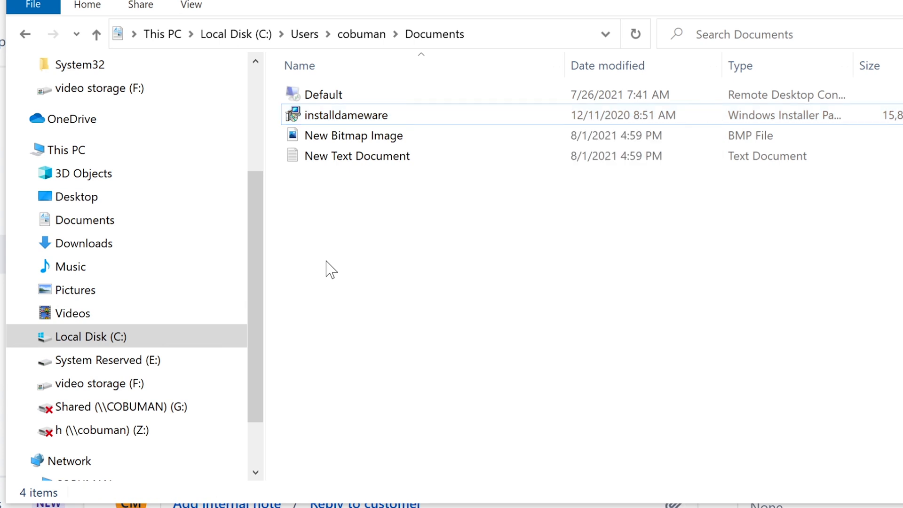
Try running the local installdameware package as a different user, filling in the user name adminlogin and the account password, and cancel the credentials prompt
{"action": "right_click", "coordinate": [368, 119]}
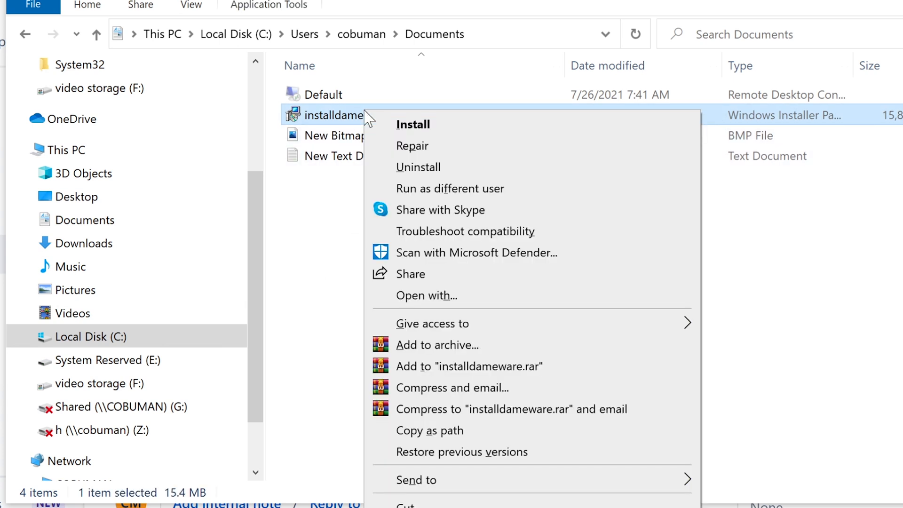
{"action": "left_click", "coordinate": [461, 189]}
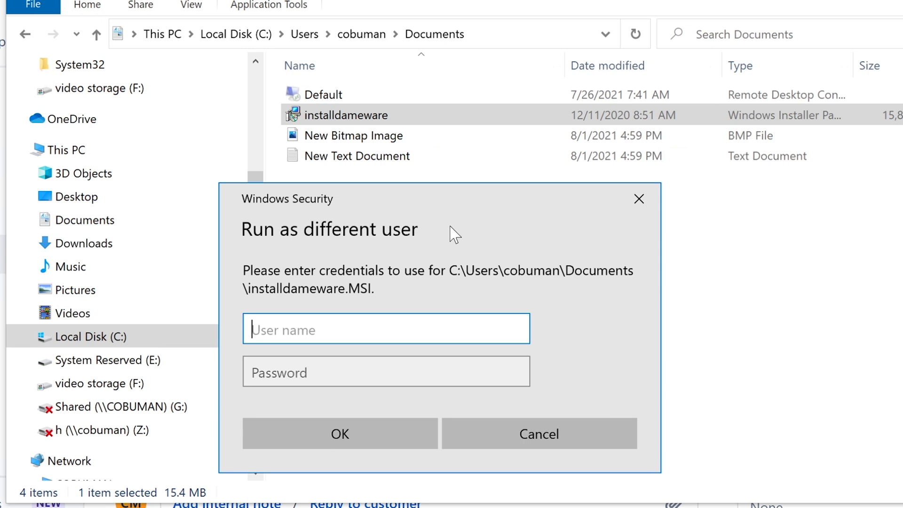
{"action": "type", "text": "a"}
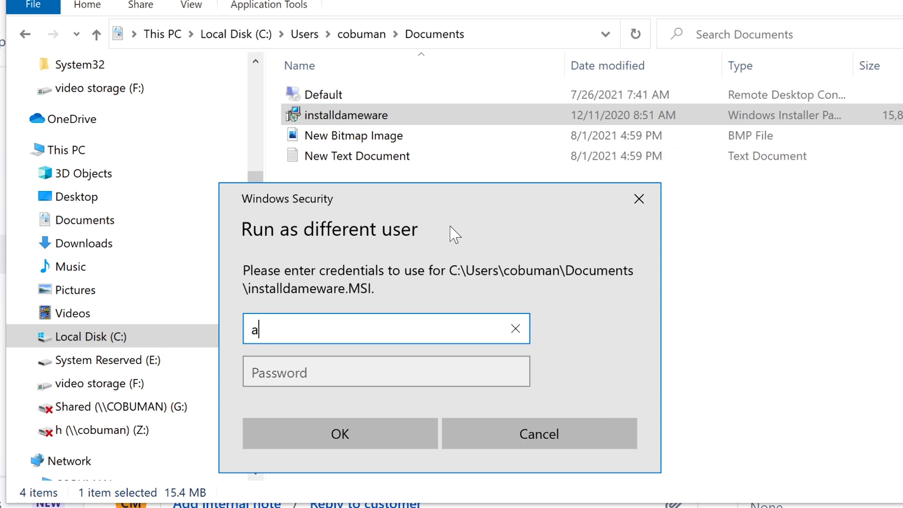
{"action": "type", "text": "dminlogin"}
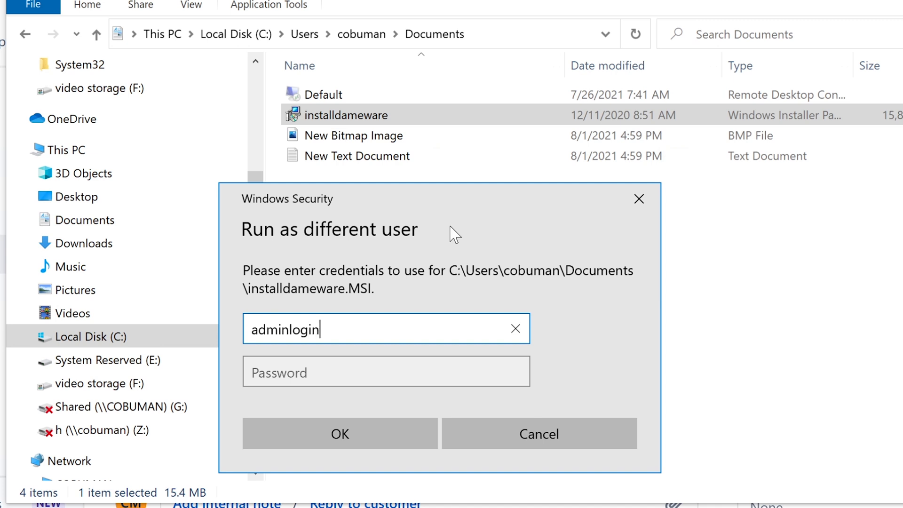
{"action": "key", "text": "Tab"}
{"action": "type", "text": "••••••••••"}
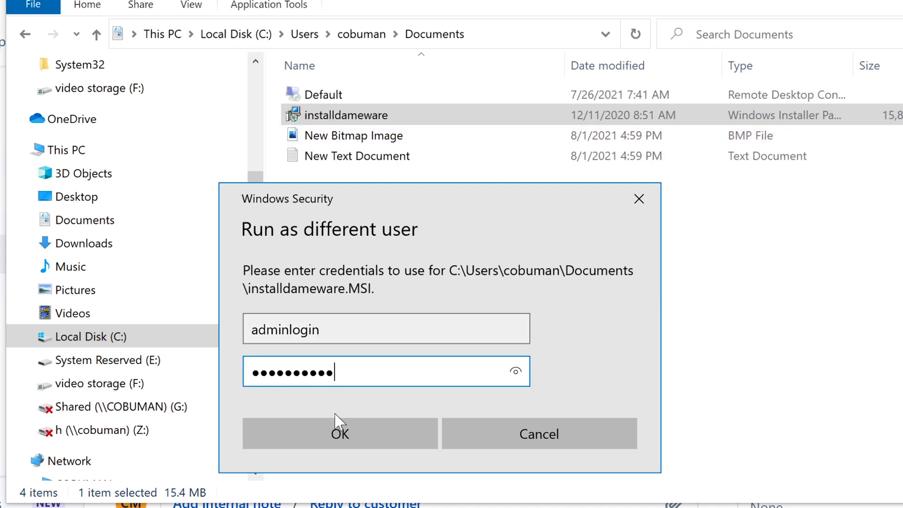
{"action": "left_click", "coordinate": [515, 435]}
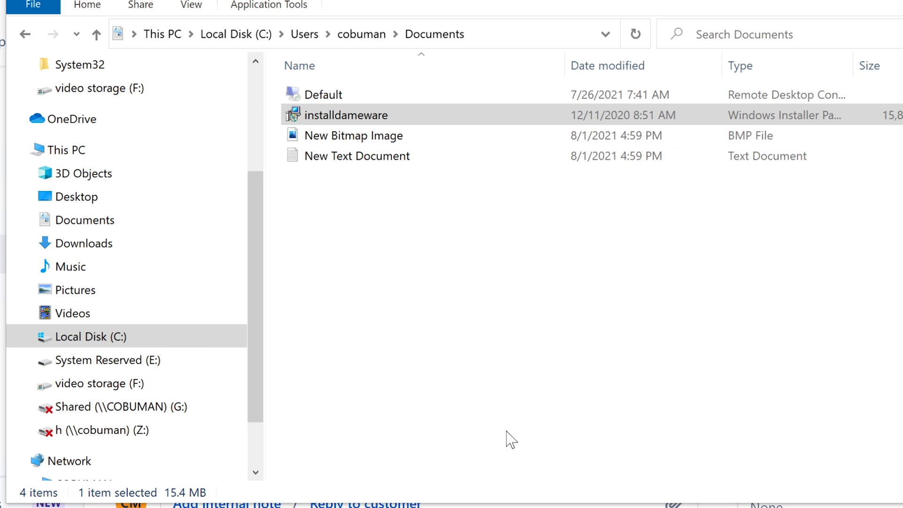
Return to the Jira request and save an internal note reading "Installed requested software." signed with the technician's first name
{"action": "left_click", "coordinate": [902, 0]}
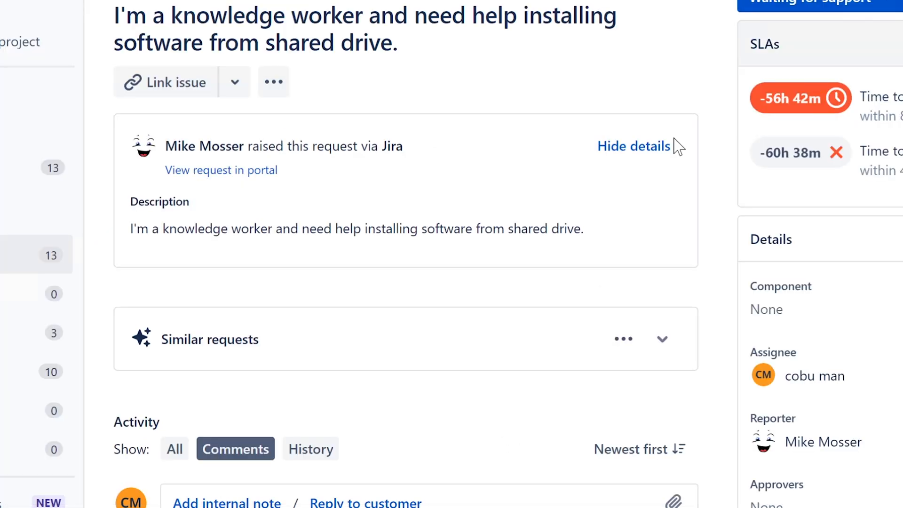
{"action": "scroll", "coordinate": [820, 291], "scroll_direction": "down", "scroll_amount": 2}
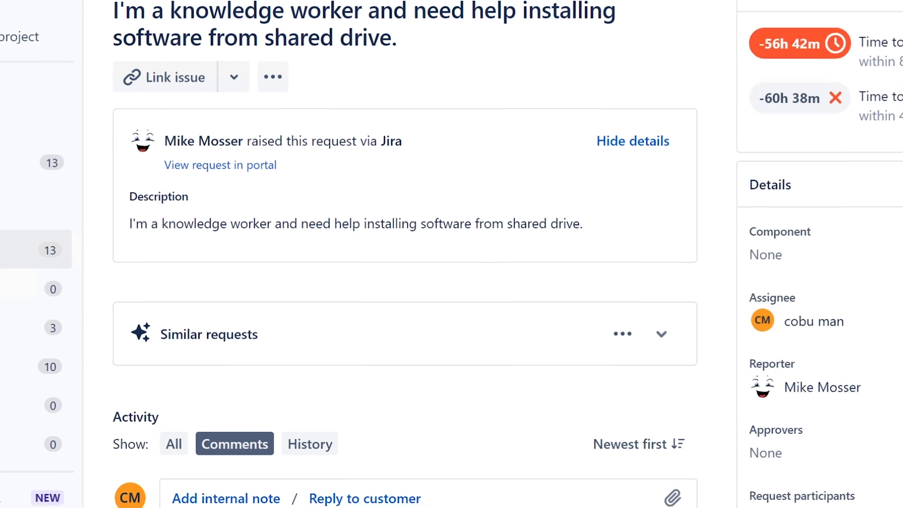
{"action": "left_click", "coordinate": [210, 390]}
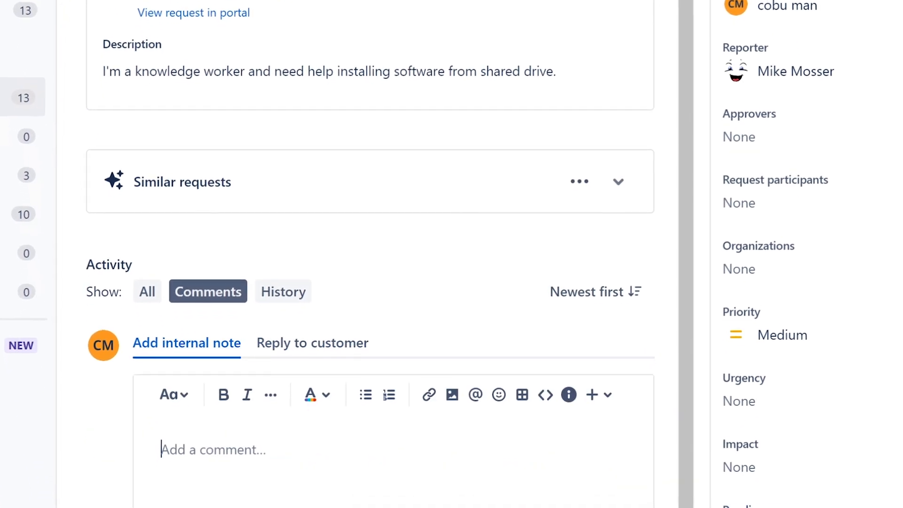
{"action": "type", "text": "INs"}
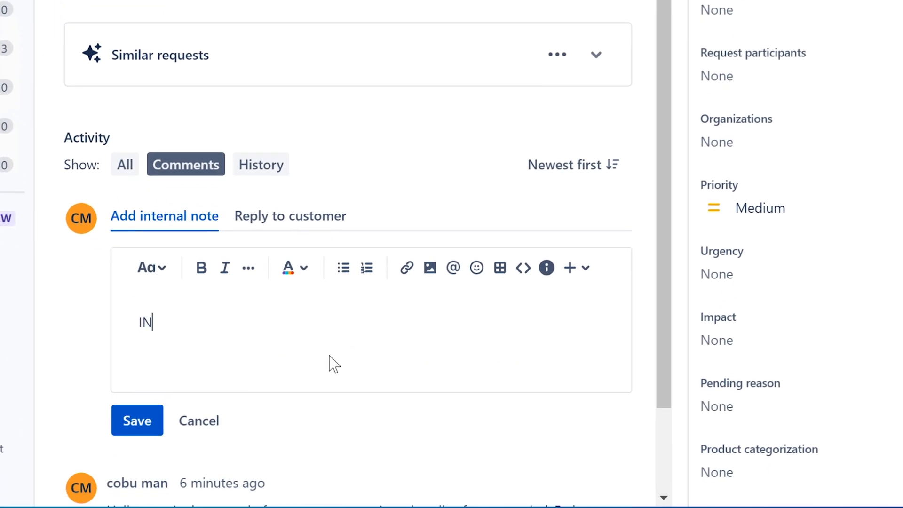
{"action": "key", "text": "BackSpace"}
{"action": "key", "text": "BackSpace"}
{"action": "key", "text": "BackSpace"}
{"action": "type", "text": "Installed requested software"}
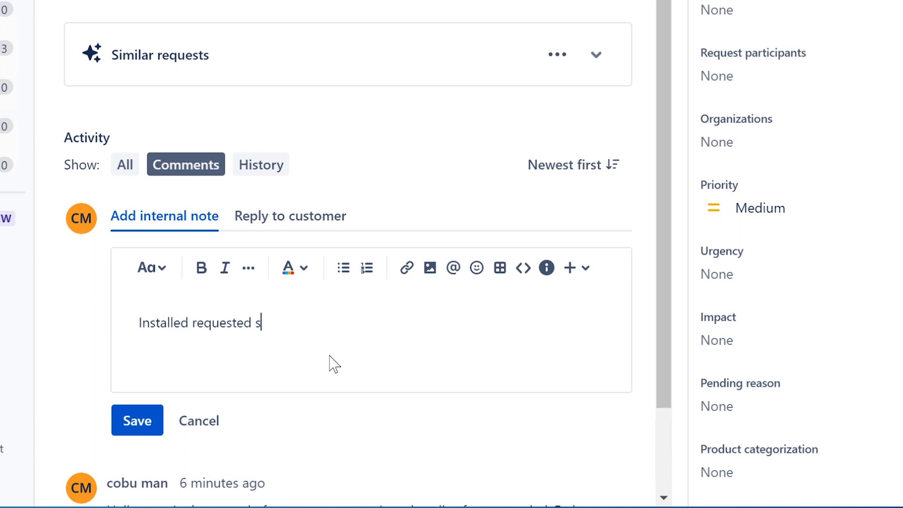
{"action": "type", "text": ". Ervin"}
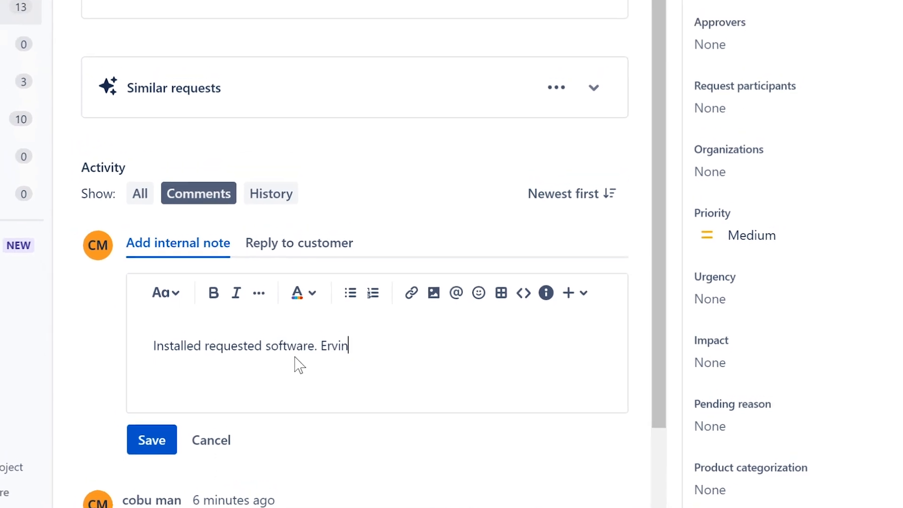
{"action": "left_click", "coordinate": [137, 420]}
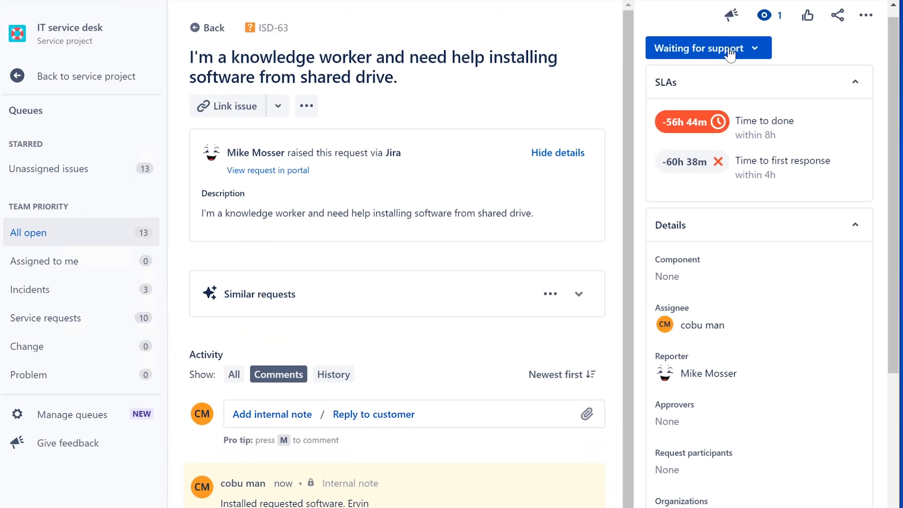
Change the status of the shared drive software installation request to Completed
{"action": "left_click", "coordinate": [729, 55]}
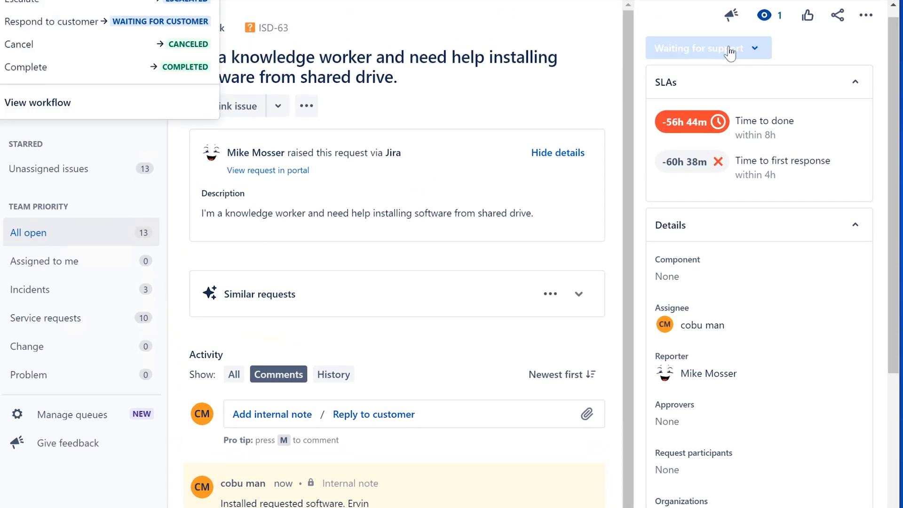
{"action": "left_click", "coordinate": [695, 177]}
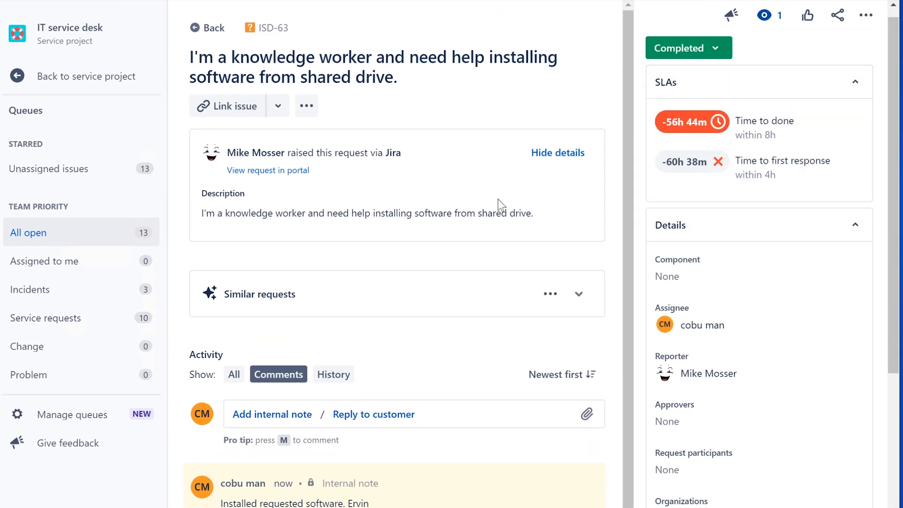